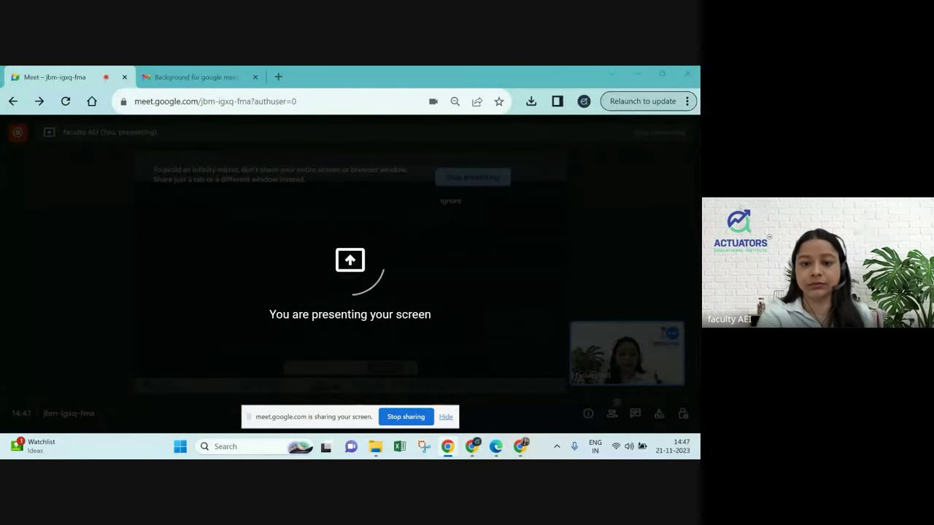
Switch to the browser window with the IFoA pages and return from the application form guide to the Google results.
{"action": "key", "text": "alt+Tab"}
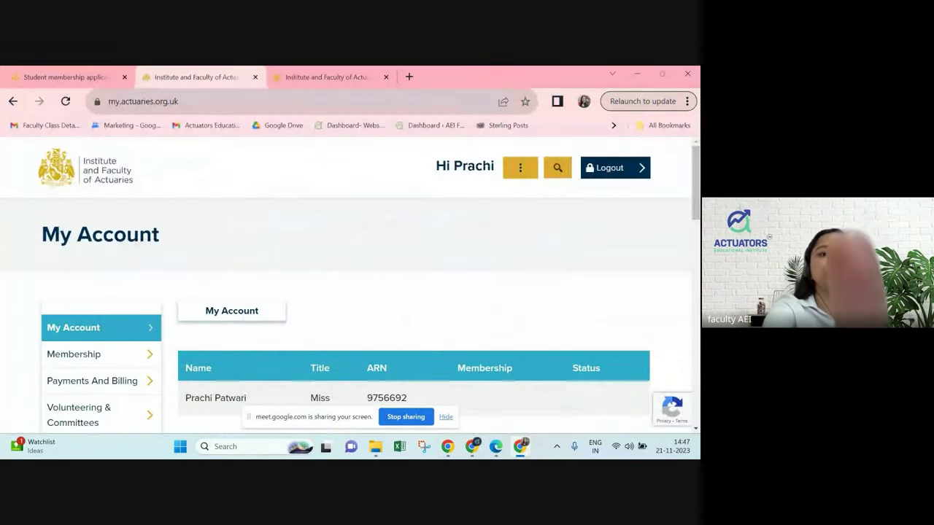
{"action": "key", "text": "ctrl+shift+Tab"}
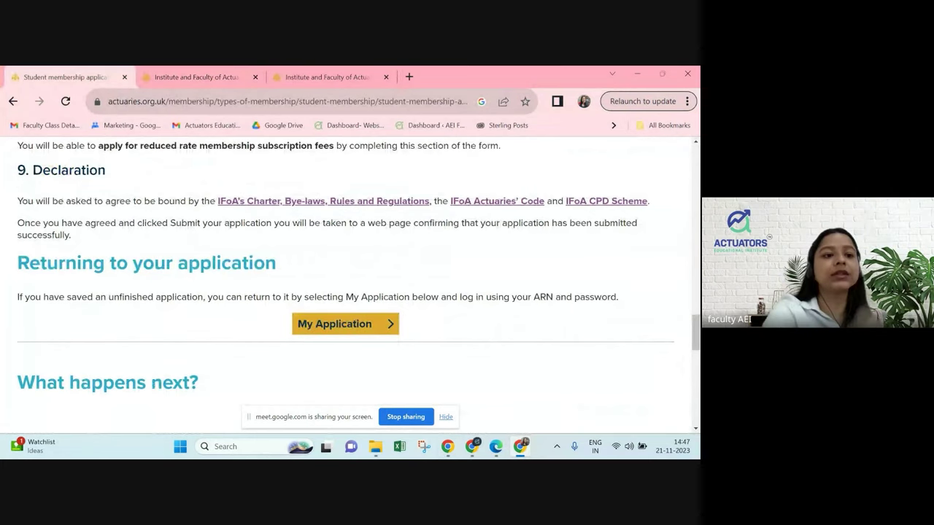
{"action": "key", "text": "alt+Left"}
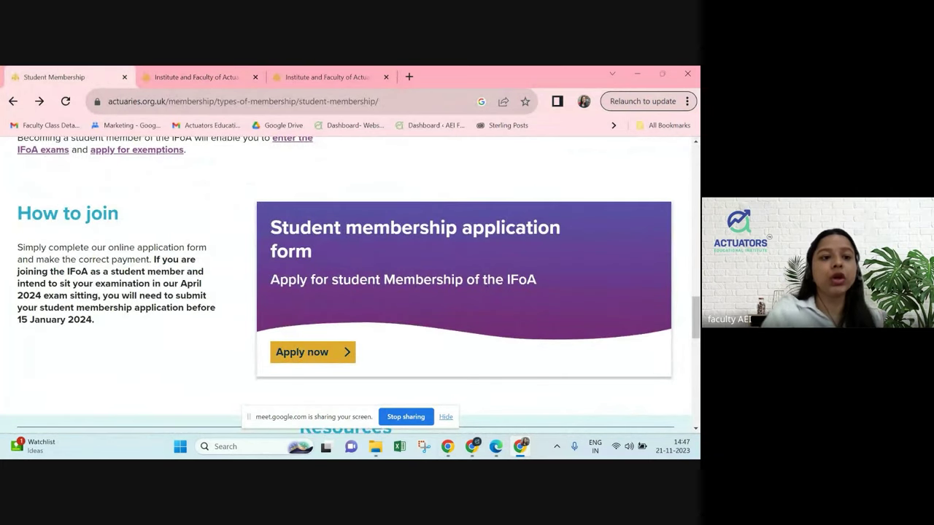
{"action": "key", "text": "alt+Left"}
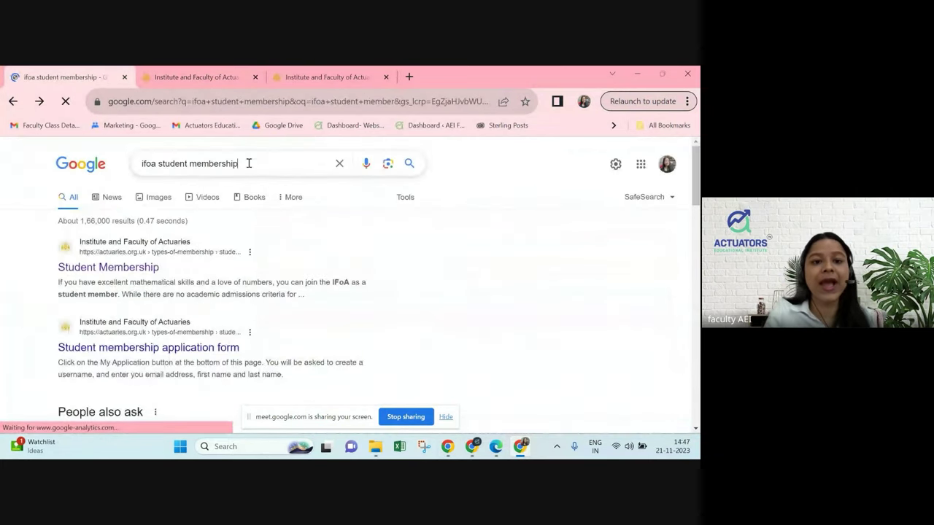
Search Google for "ifoa student membership".
{"action": "left_click", "coordinate": [248, 162]}
{"action": "left_click_drag", "start_coordinate": [248, 162], "coordinate": [141, 166]}
{"action": "type", "text": "if"}
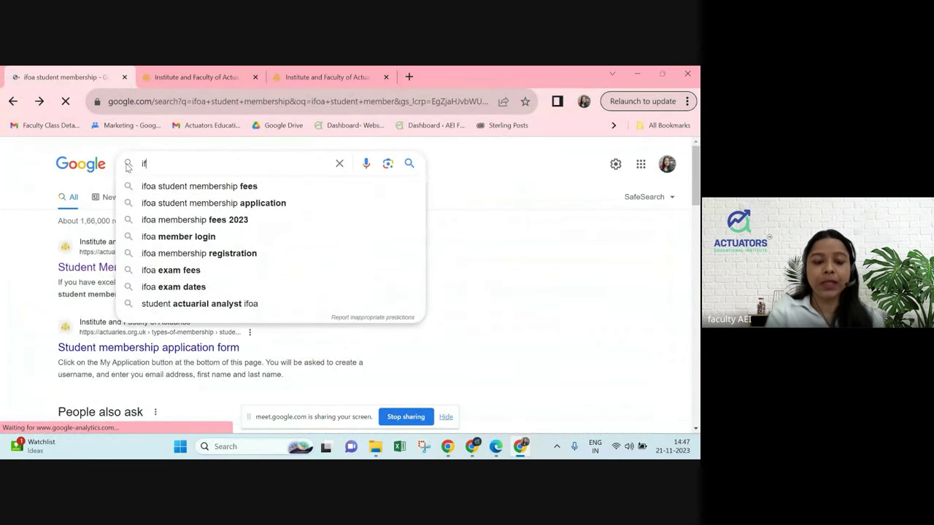
{"action": "type", "text": "oa student"}
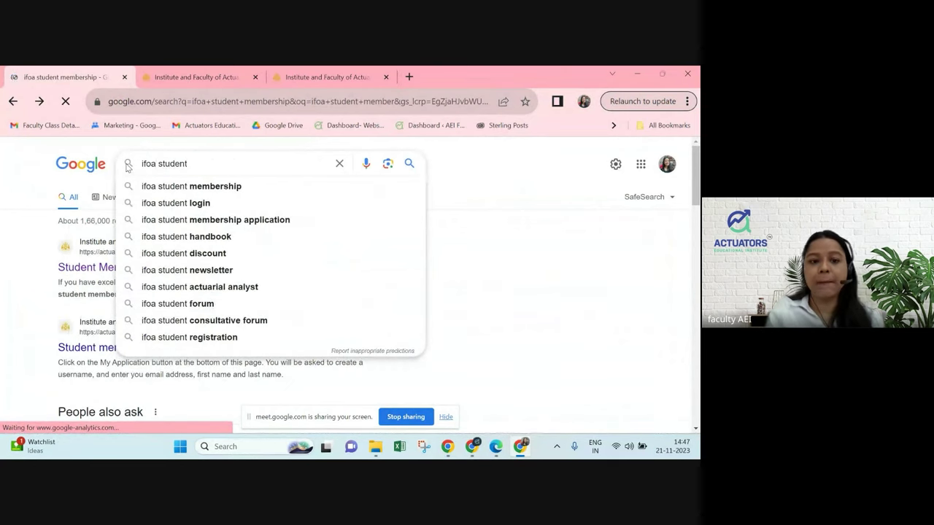
{"action": "key", "text": "Down"}
{"action": "key", "text": "Return"}
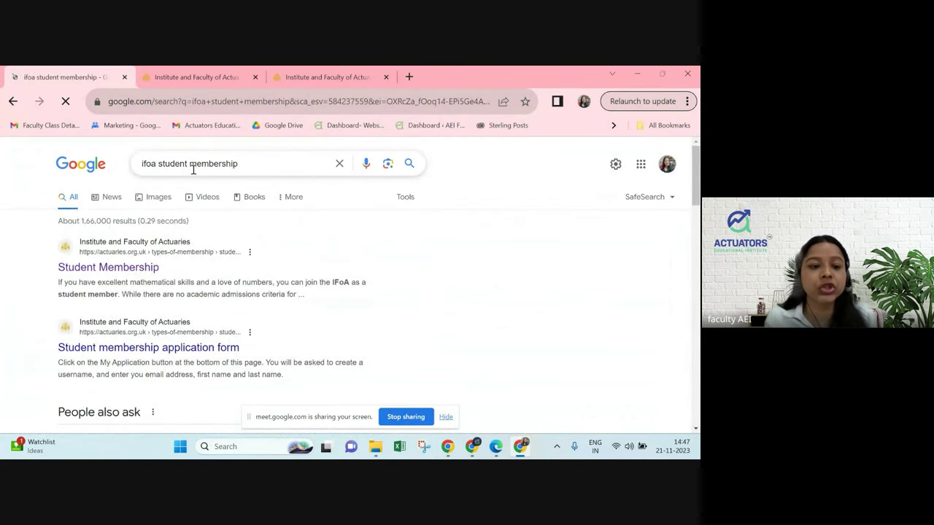
Open the Institute and Faculty of Actuaries' Student Membership page from the search results and view its introduction.
{"action": "left_click", "coordinate": [90, 268]}
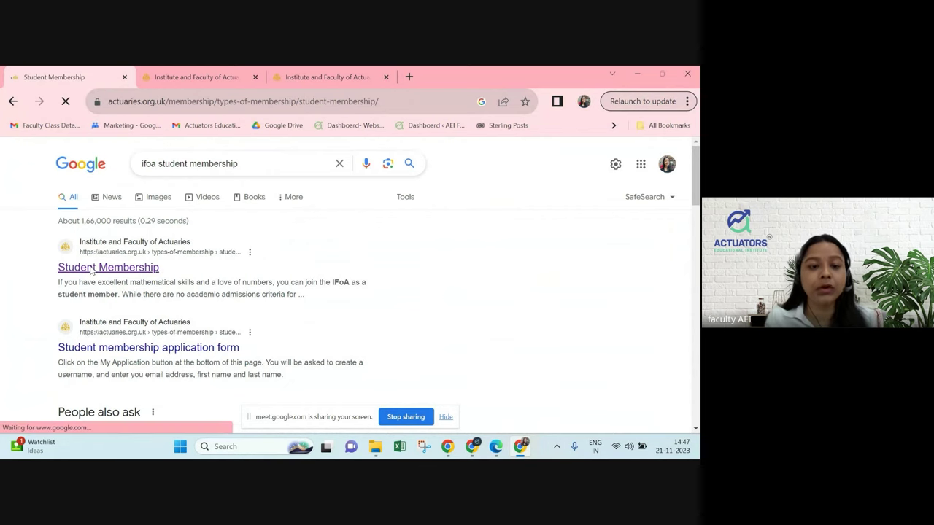
{"action": "scroll", "coordinate": [216, 298], "scroll_direction": "down", "scroll_amount": 3}
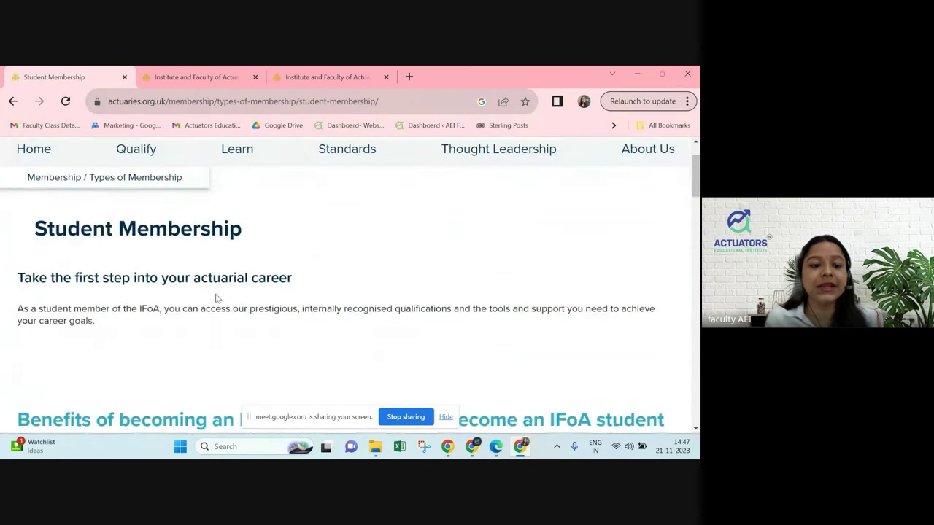
{"action": "scroll", "coordinate": [216, 298], "scroll_direction": "down", "scroll_amount": 5}
{"action": "scroll", "coordinate": [217, 294], "scroll_direction": "up", "scroll_amount": 3}
{"action": "scroll", "coordinate": [216, 296], "scroll_direction": "up", "scroll_amount": 3}
{"action": "scroll", "coordinate": [133, 219], "scroll_direction": "up", "scroll_amount": 1}
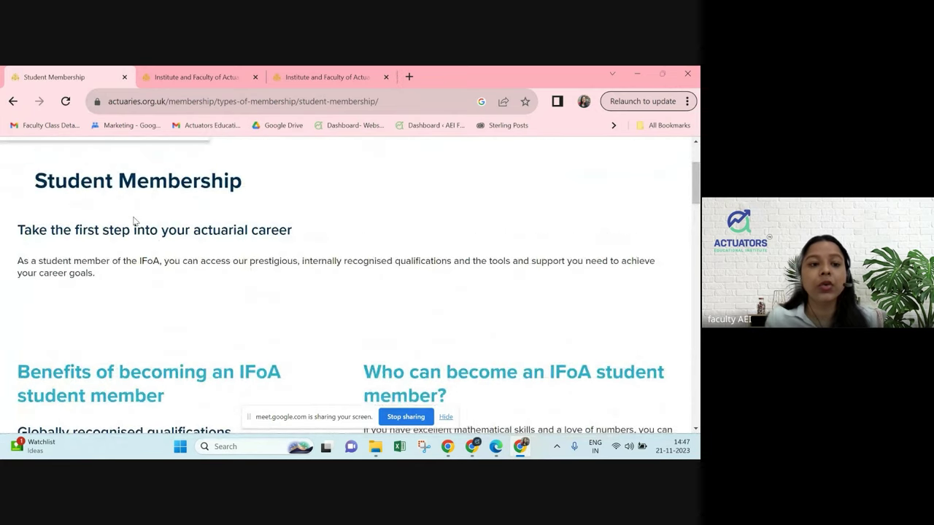
Open the student membership application form page from the How to join section of the Student Membership page.
{"action": "scroll", "coordinate": [134, 220], "scroll_direction": "down", "scroll_amount": 5}
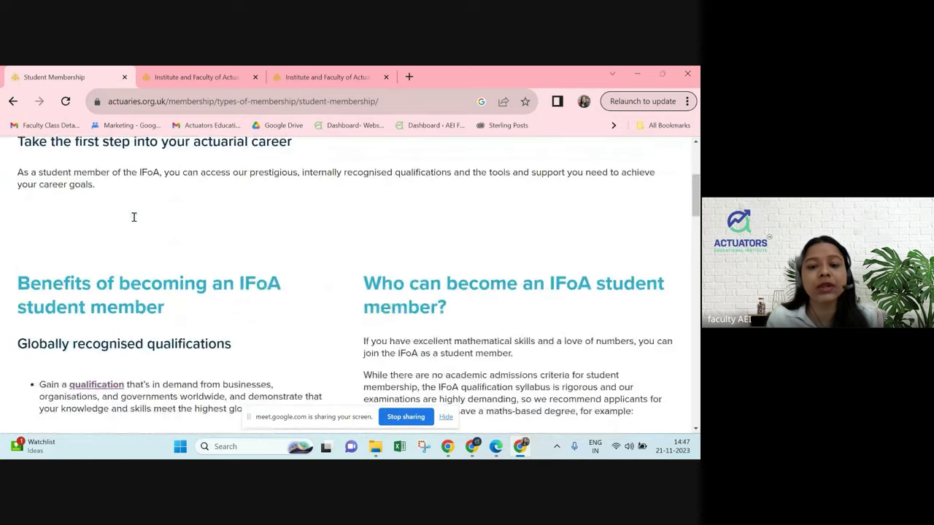
{"action": "scroll", "coordinate": [133, 220], "scroll_direction": "down", "scroll_amount": 3}
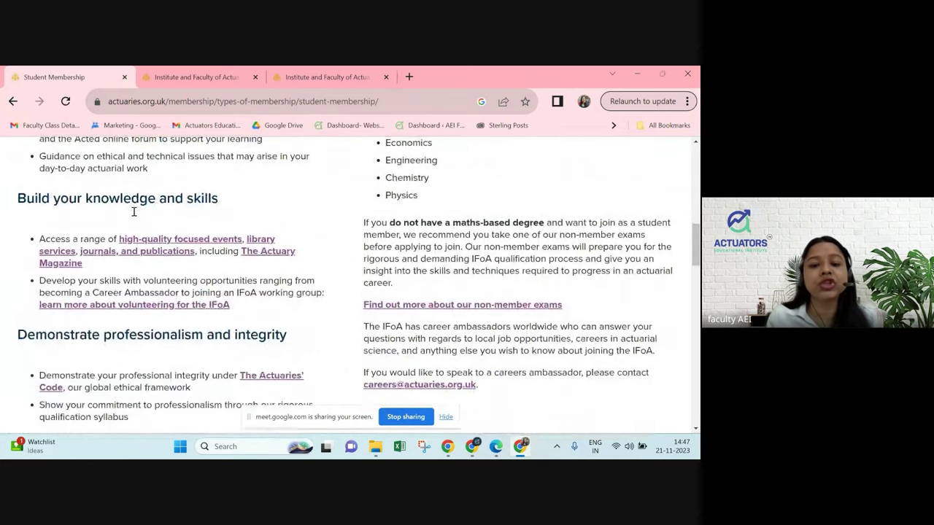
{"action": "scroll", "coordinate": [134, 216], "scroll_direction": "down", "scroll_amount": 5}
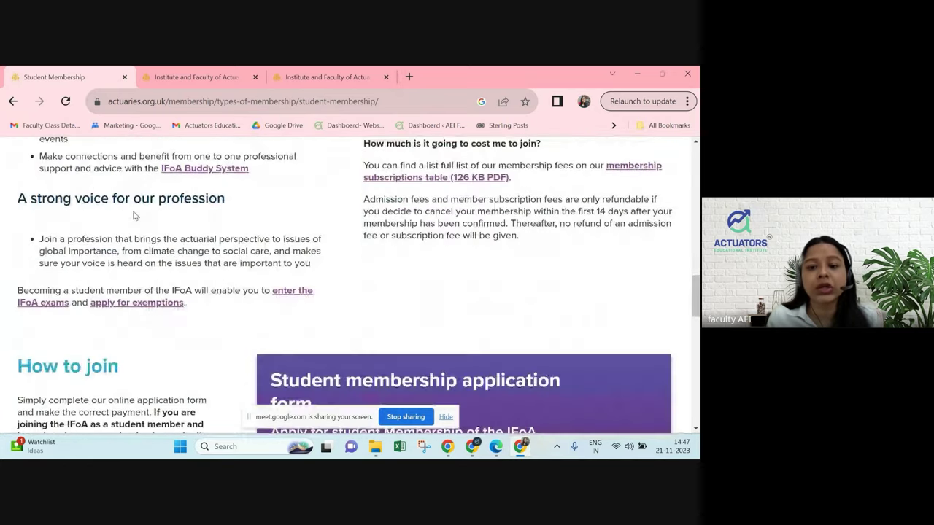
{"action": "scroll", "coordinate": [133, 216], "scroll_direction": "down", "scroll_amount": 3}
{"action": "scroll", "coordinate": [135, 186], "scroll_direction": "down", "scroll_amount": 1}
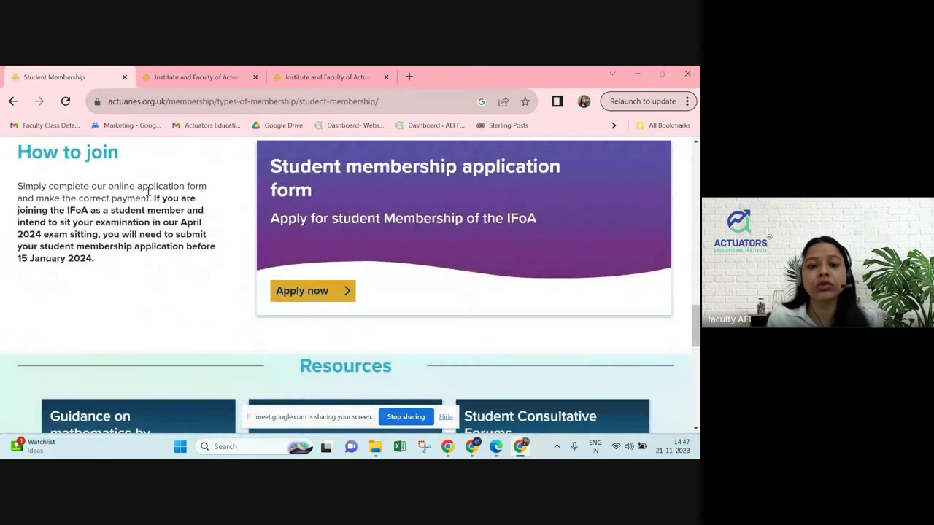
{"action": "scroll", "coordinate": [236, 249], "scroll_direction": "up", "scroll_amount": 1}
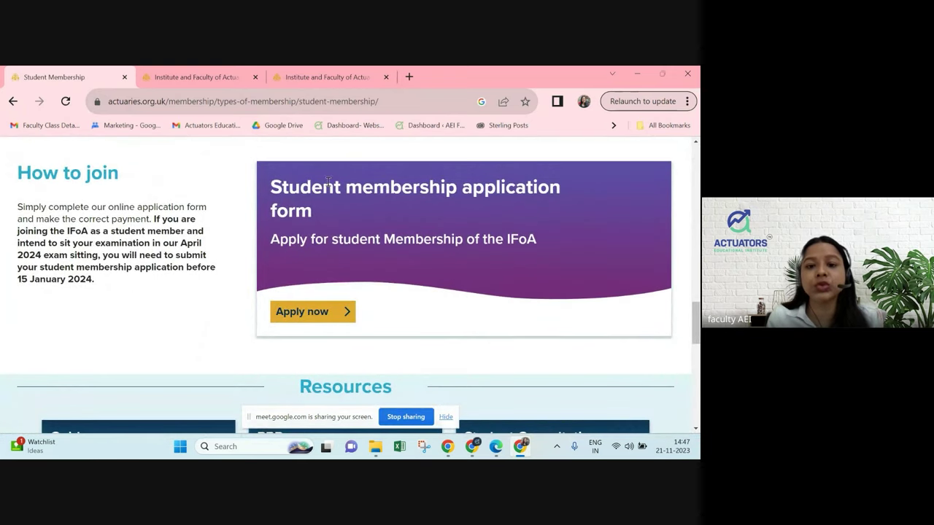
{"action": "left_click", "coordinate": [307, 312]}
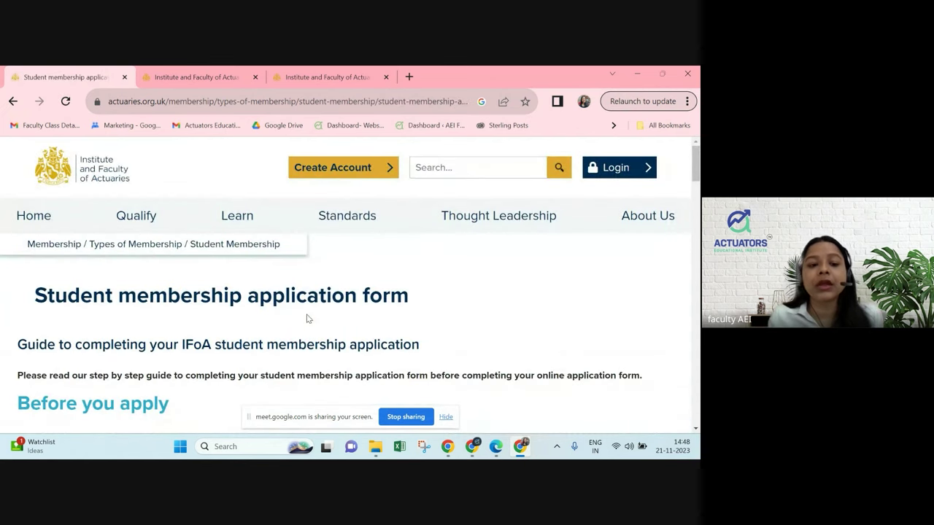
Read the Before you apply section of the guide, including the exam booking and Transfer of Prior Learning notes.
{"action": "scroll", "coordinate": [307, 318], "scroll_direction": "down", "scroll_amount": 2}
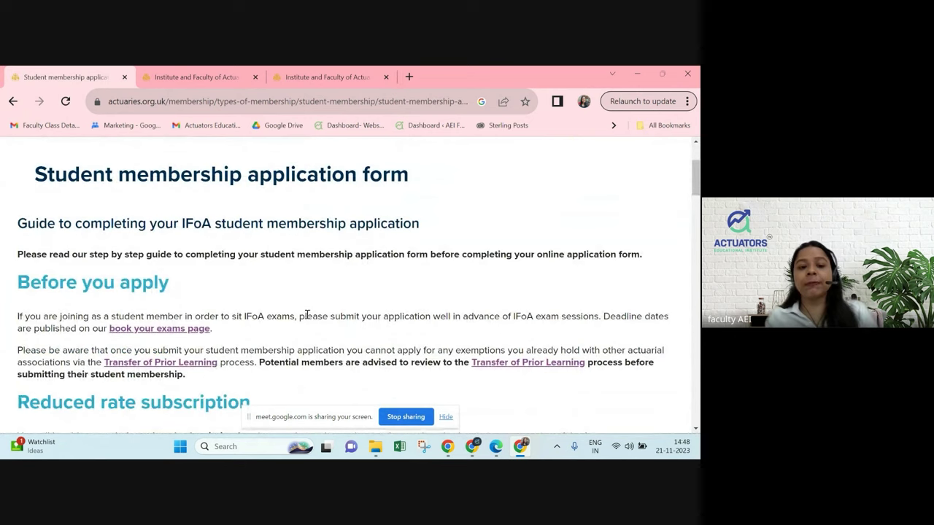
{"action": "scroll", "coordinate": [307, 315], "scroll_direction": "down", "scroll_amount": 1}
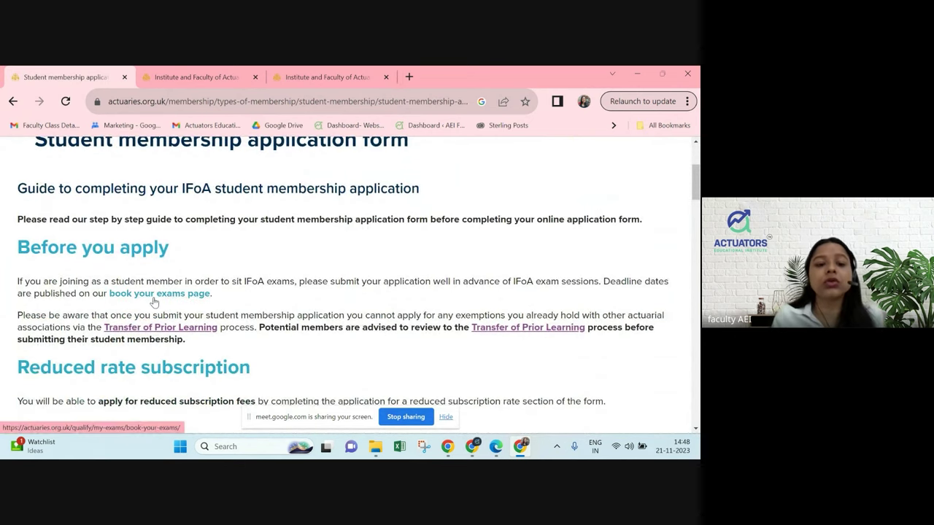
{"action": "scroll", "coordinate": [165, 302], "scroll_direction": "down", "scroll_amount": 1}
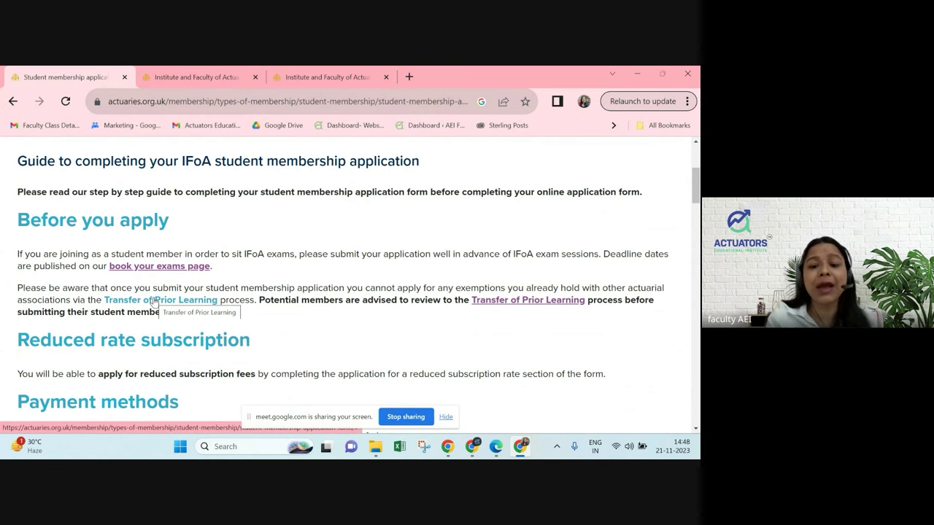
{"action": "key", "text": "alt+Tab"}
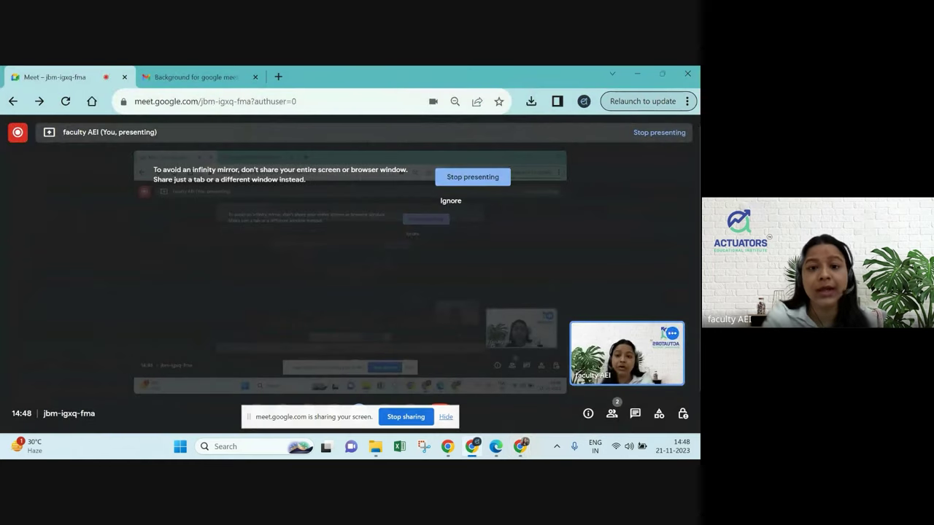
{"action": "key", "text": "alt+Tab"}
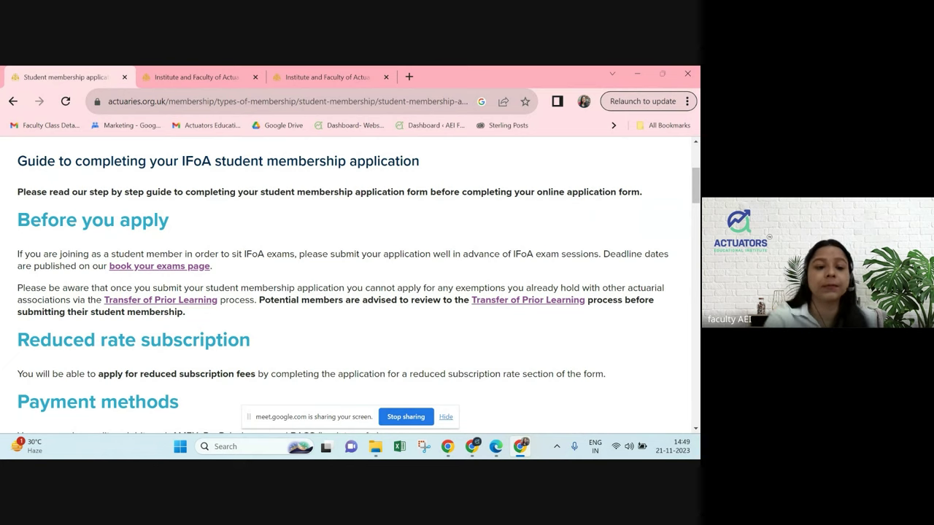
Review the guide's payment methods, Already registered section and How to apply steps through Declaration and Returning to your application.
{"action": "scroll", "coordinate": [351, 285], "scroll_direction": "down", "scroll_amount": 3}
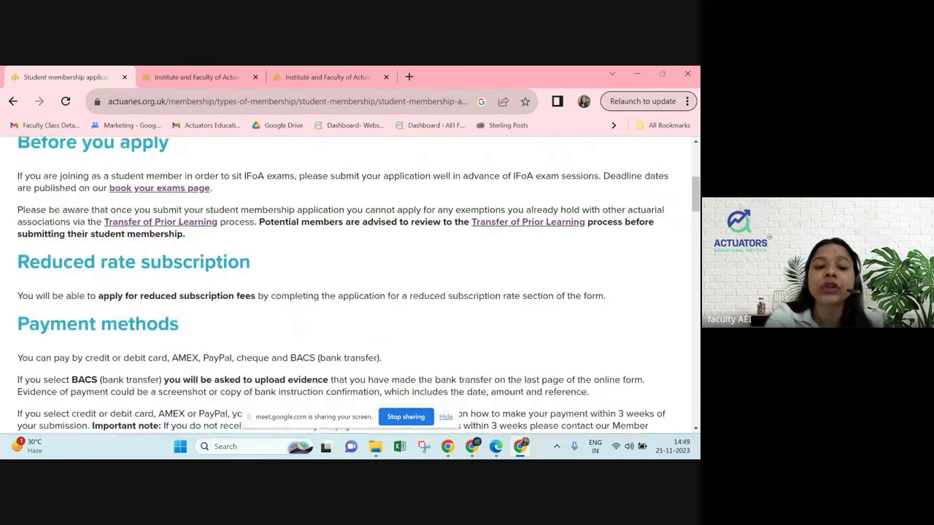
{"action": "scroll", "coordinate": [350, 299], "scroll_direction": "down", "scroll_amount": 3}
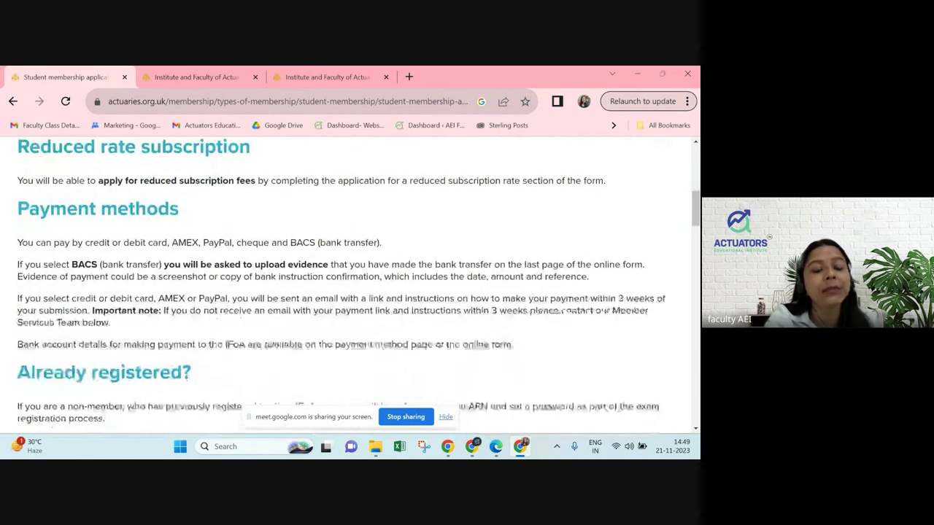
{"action": "scroll", "coordinate": [351, 299], "scroll_direction": "down", "scroll_amount": 6}
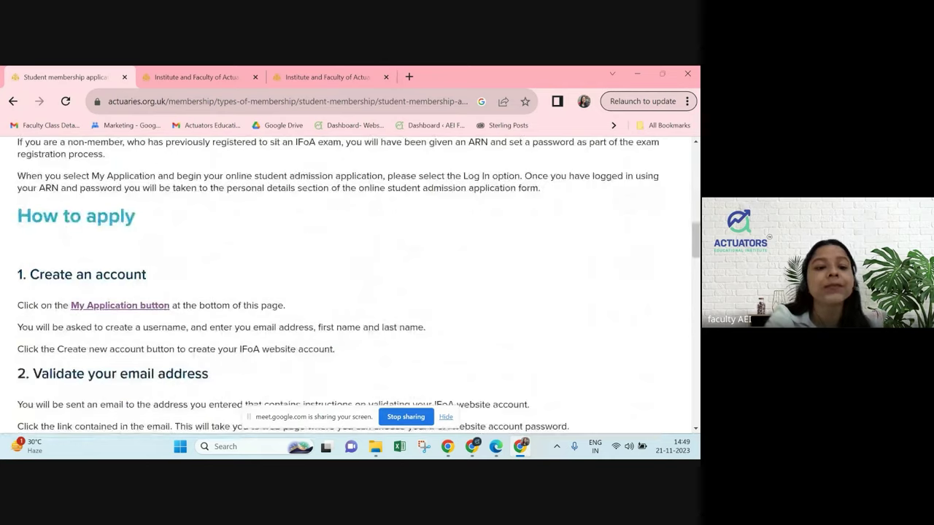
{"action": "scroll", "coordinate": [350, 284], "scroll_direction": "up", "scroll_amount": 1}
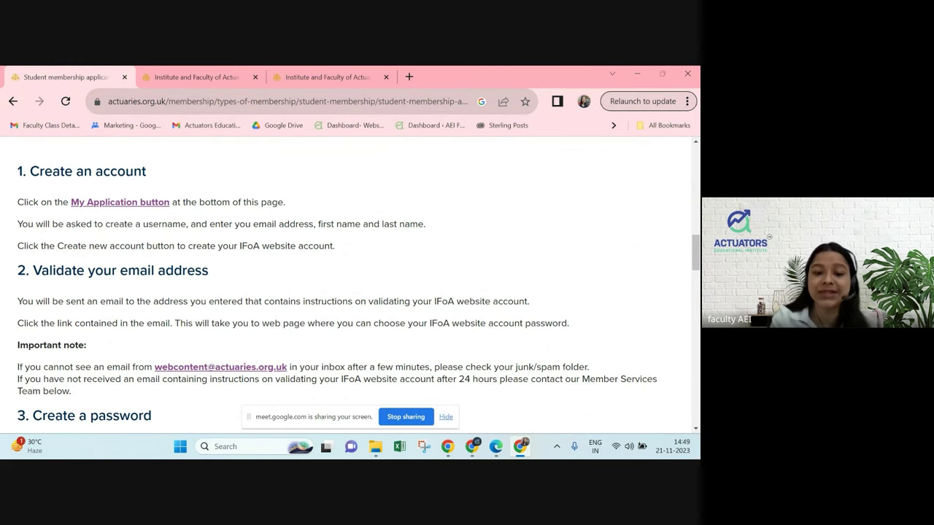
{"action": "scroll", "coordinate": [350, 285], "scroll_direction": "down", "scroll_amount": 5}
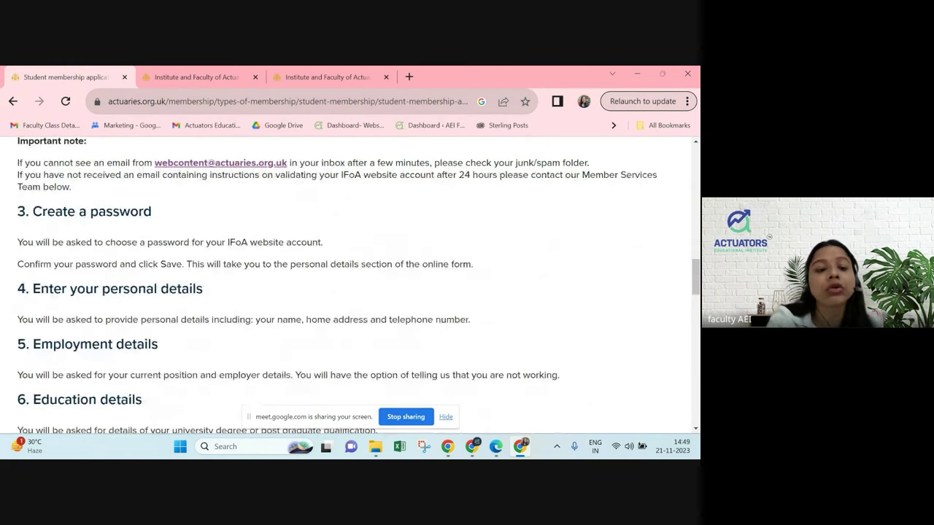
{"action": "scroll", "coordinate": [350, 285], "scroll_direction": "down", "scroll_amount": 15}
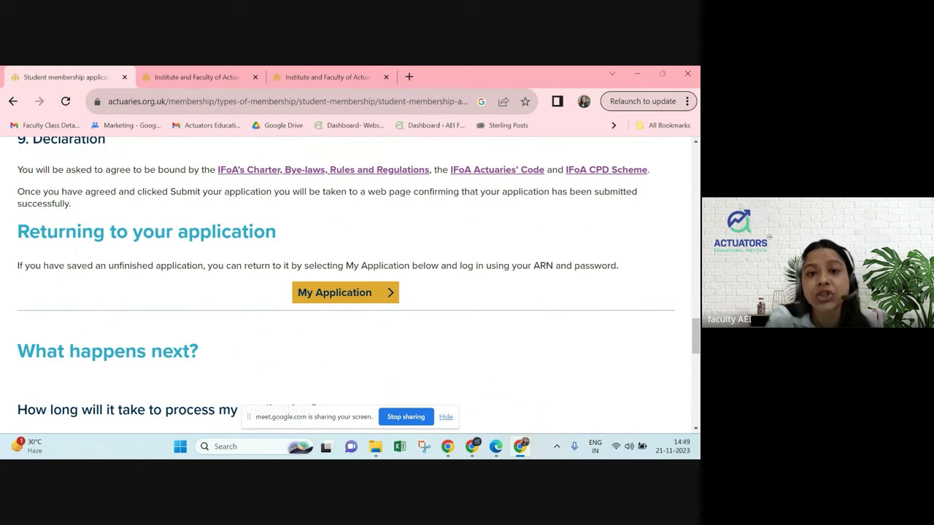
Launch My Application from the guide and go to the IFoA Member Portal login page.
{"action": "left_click", "coordinate": [379, 291]}
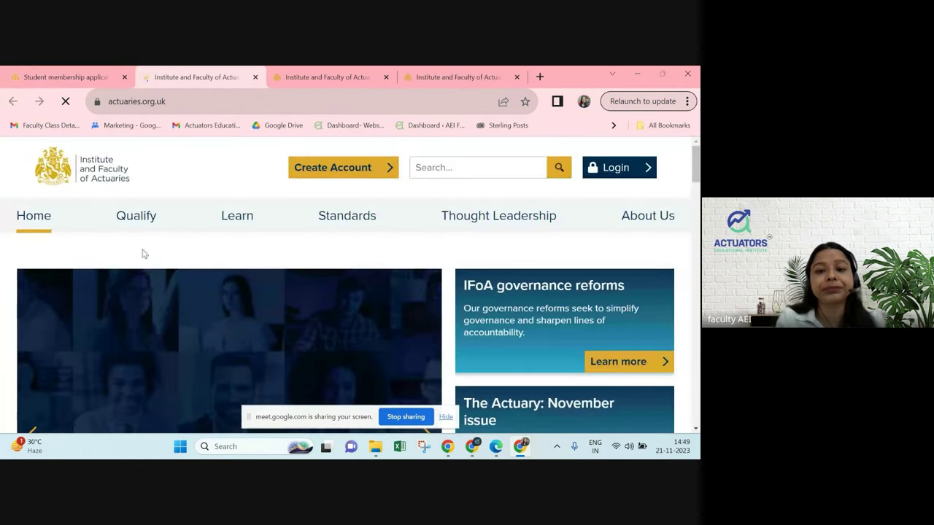
{"action": "mouse_move", "coordinate": [334, 237]}
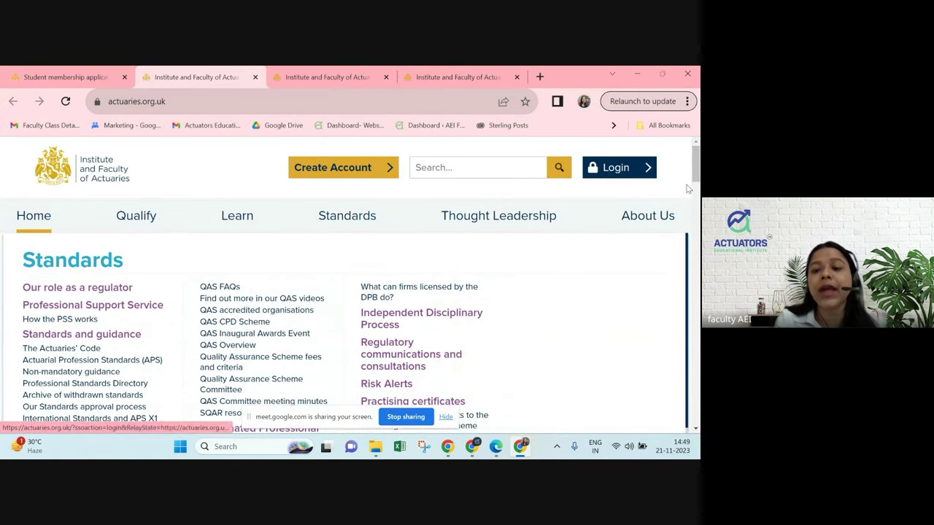
{"action": "left_click", "coordinate": [606, 165]}
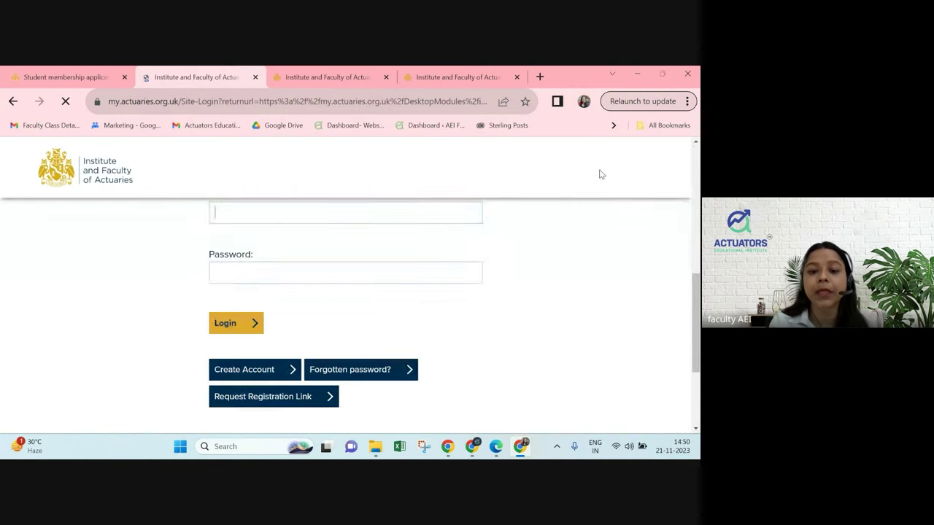
Clear the autofilled username and password from the IFoA Member Portal login form.
{"action": "double_click", "coordinate": [323, 211]}
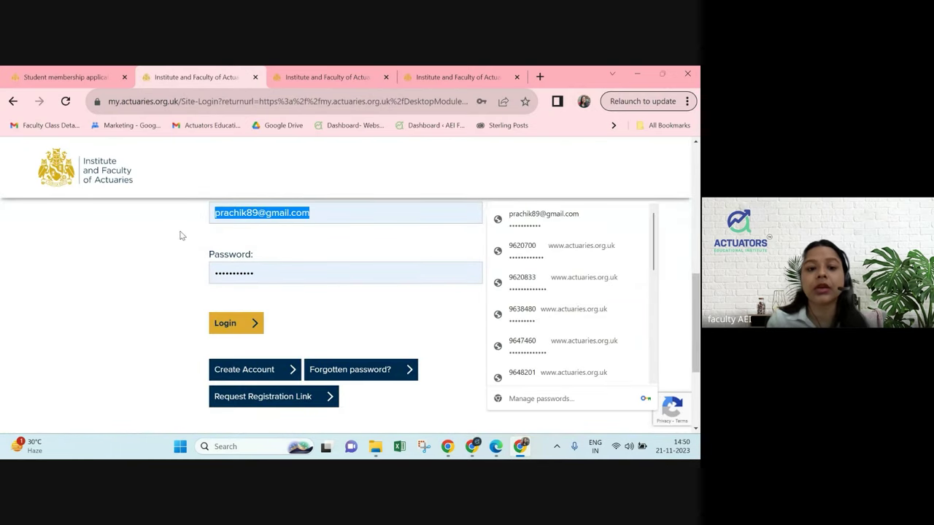
{"action": "key", "text": "BackSpace"}
{"action": "double_click", "coordinate": [282, 269]}
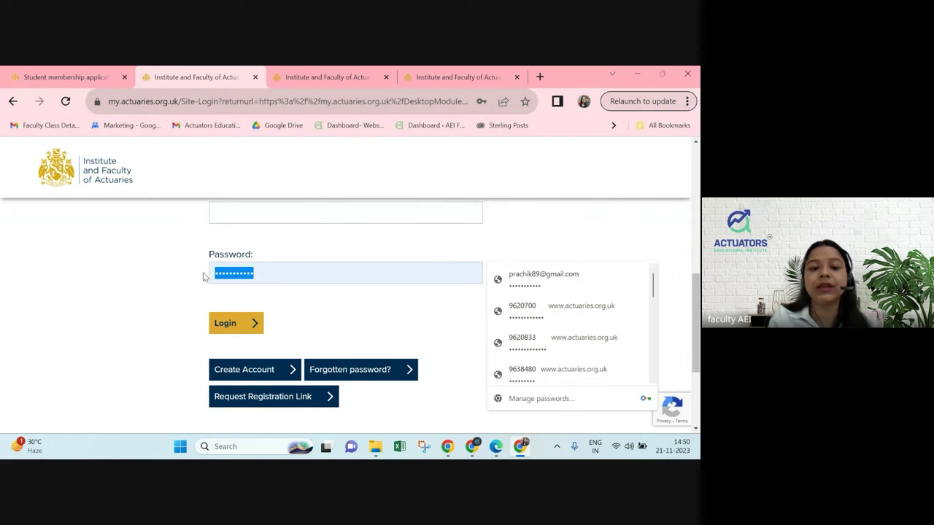
{"action": "key", "text": "BackSpace"}
Examine the login page's guidance for people with and without an existing IFoA online account.
{"action": "scroll", "coordinate": [169, 276], "scroll_direction": "up", "scroll_amount": 3}
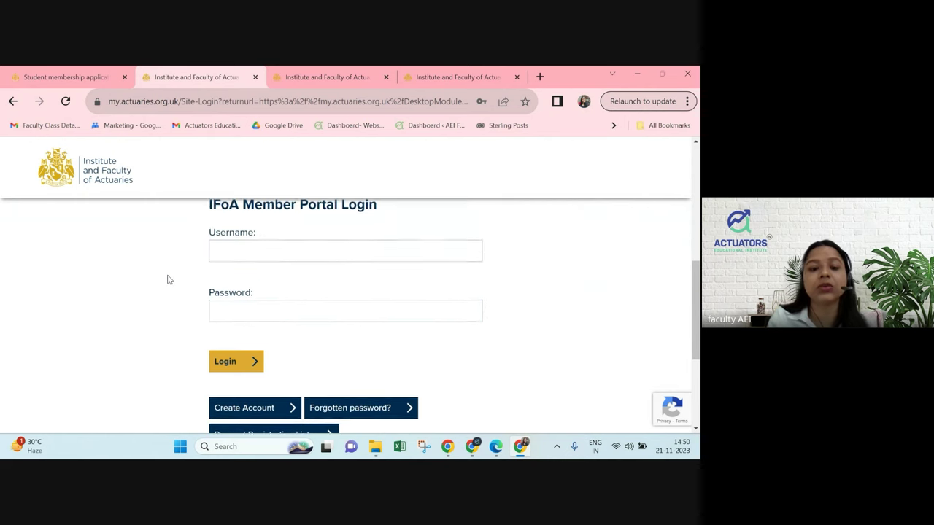
{"action": "scroll", "coordinate": [167, 280], "scroll_direction": "up", "scroll_amount": 3}
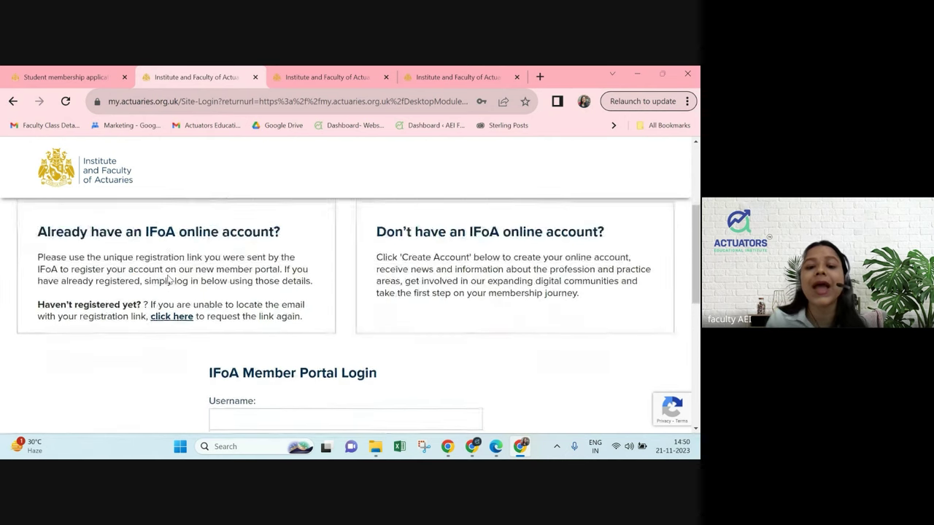
{"action": "scroll", "coordinate": [167, 280], "scroll_direction": "down", "scroll_amount": 5}
{"action": "scroll", "coordinate": [167, 279], "scroll_direction": "up", "scroll_amount": 3}
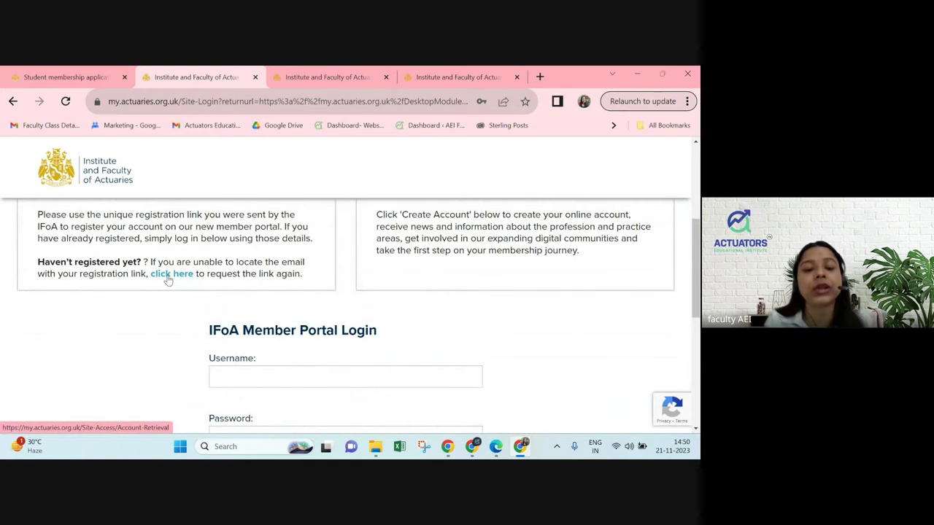
Open the account registration form with Create Account on the IFoA Member Portal login page.
{"action": "scroll", "coordinate": [167, 280], "scroll_direction": "up", "scroll_amount": 1}
{"action": "scroll", "coordinate": [168, 275], "scroll_direction": "up", "scroll_amount": 1}
{"action": "scroll", "coordinate": [168, 276], "scroll_direction": "up", "scroll_amount": 2}
{"action": "scroll", "coordinate": [169, 280], "scroll_direction": "down", "scroll_amount": 3}
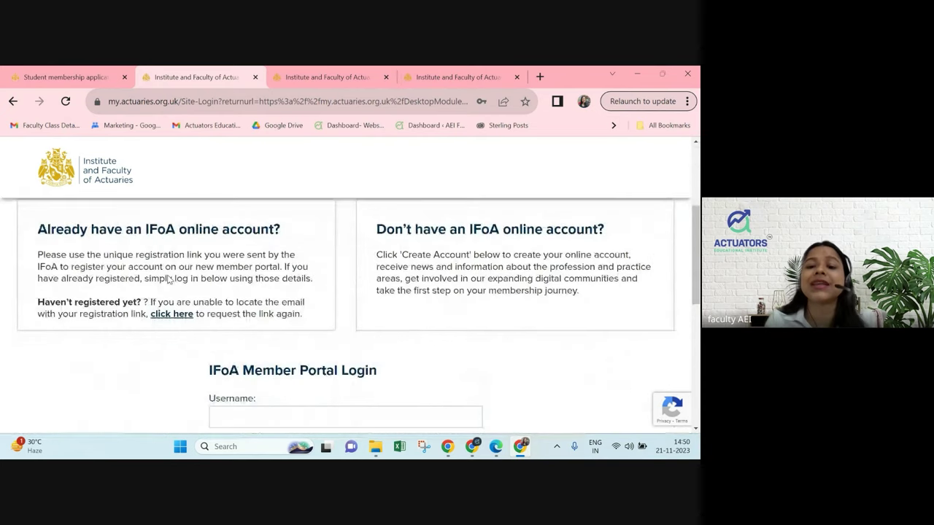
{"action": "scroll", "coordinate": [168, 279], "scroll_direction": "down", "scroll_amount": 3}
{"action": "scroll", "coordinate": [168, 278], "scroll_direction": "up", "scroll_amount": 1}
{"action": "scroll", "coordinate": [167, 278], "scroll_direction": "down", "scroll_amount": 1}
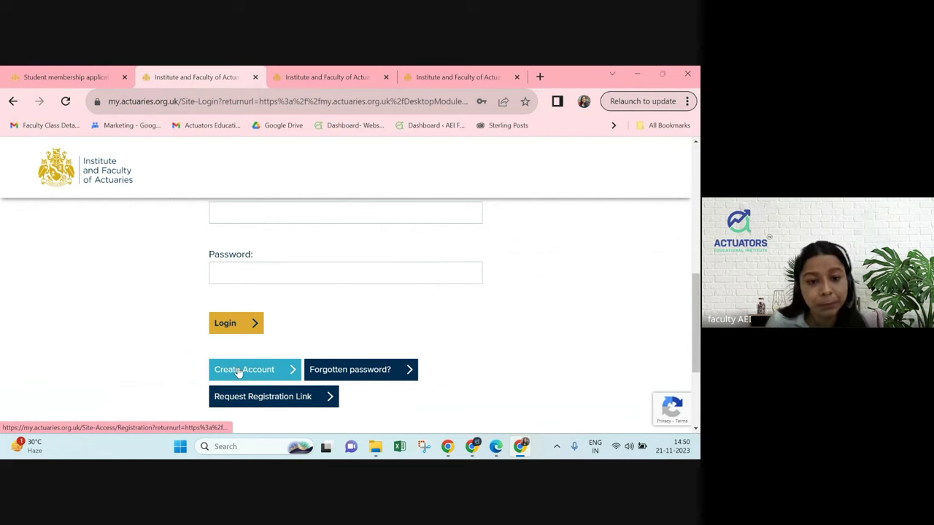
{"action": "scroll", "coordinate": [386, 323], "scroll_direction": "up", "scroll_amount": 1}
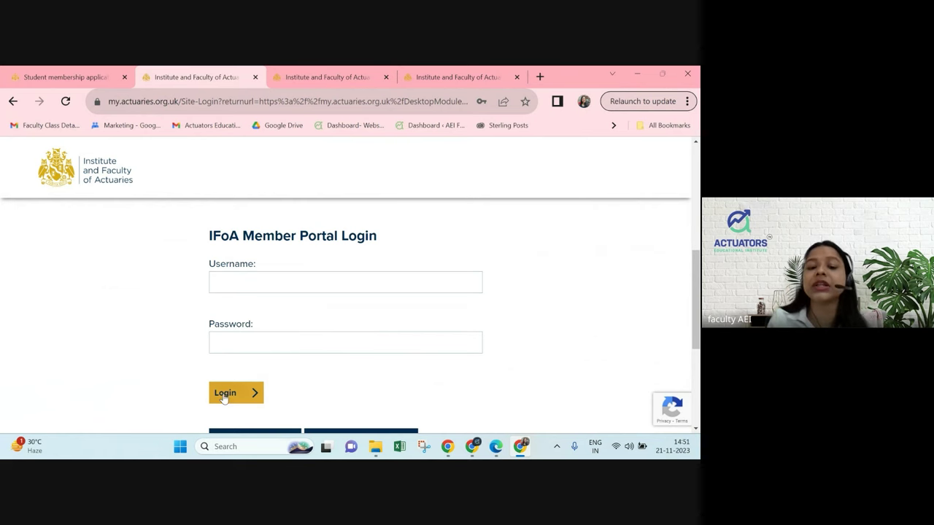
{"action": "scroll", "coordinate": [286, 386], "scroll_direction": "down", "scroll_amount": 1}
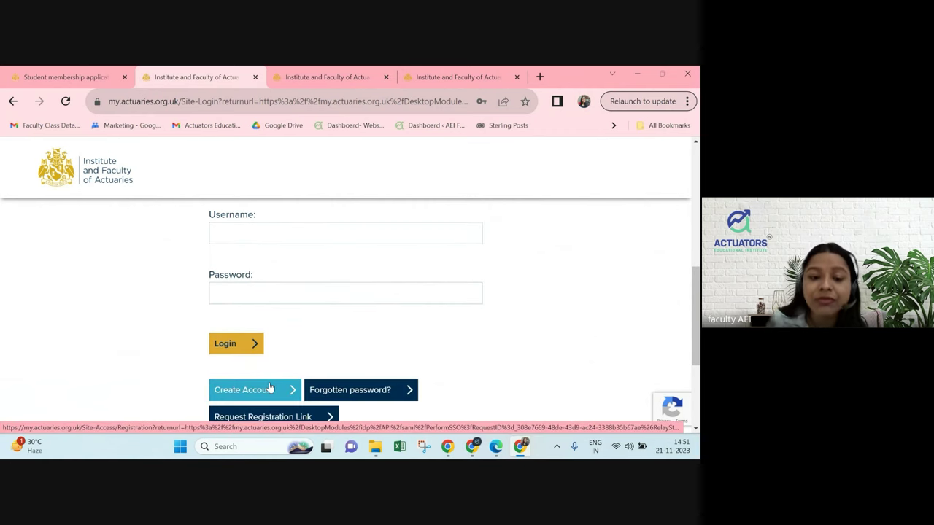
{"action": "left_click", "coordinate": [270, 388]}
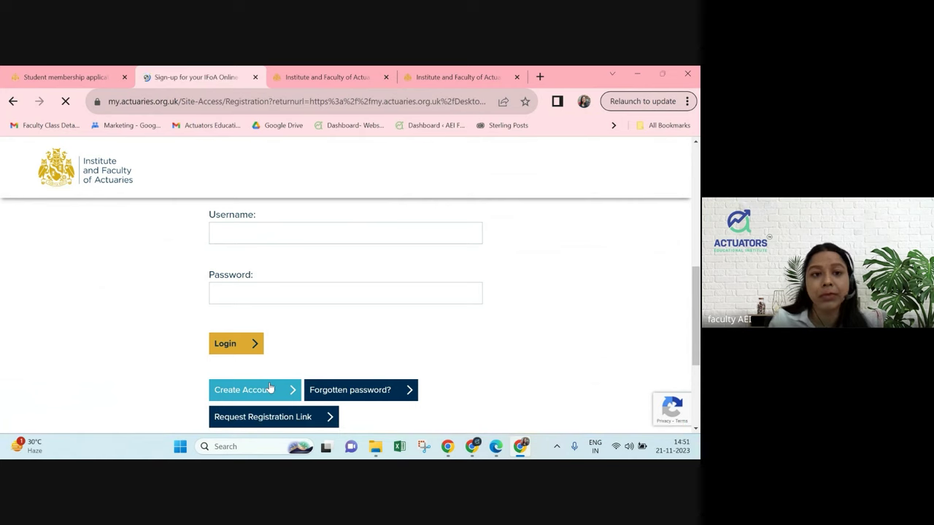
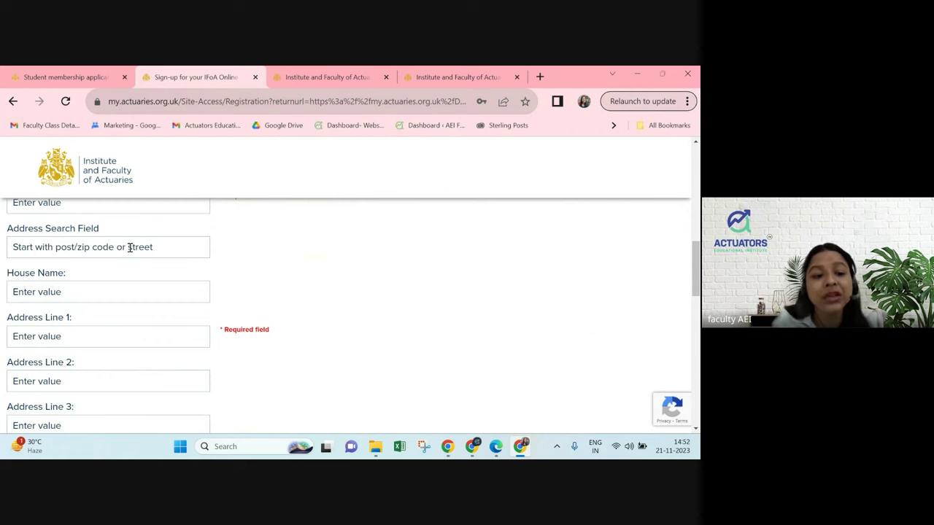
Review the sign-up form's fields from Address Search through Country / Region, Gender, Date of Birth and phone numbers.
{"action": "scroll", "coordinate": [95, 299], "scroll_direction": "down", "scroll_amount": 1}
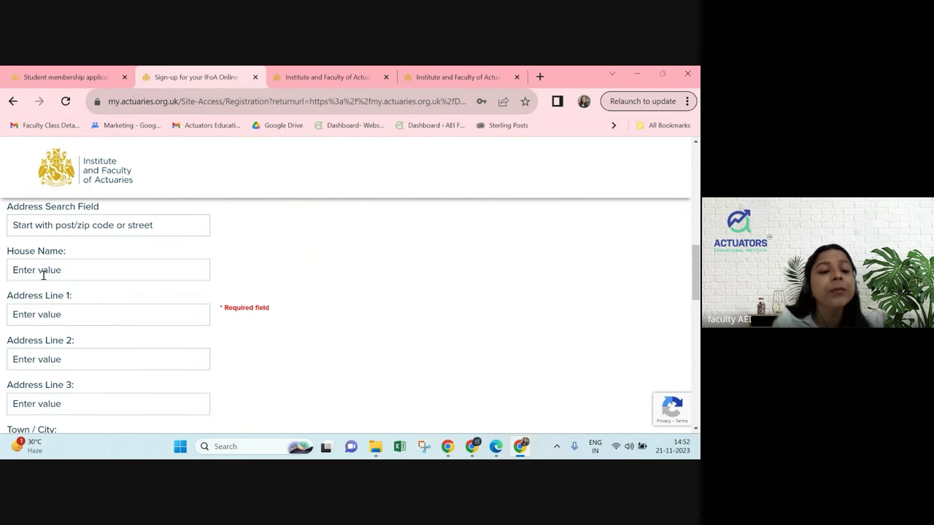
{"action": "scroll", "coordinate": [38, 273], "scroll_direction": "down", "scroll_amount": 5}
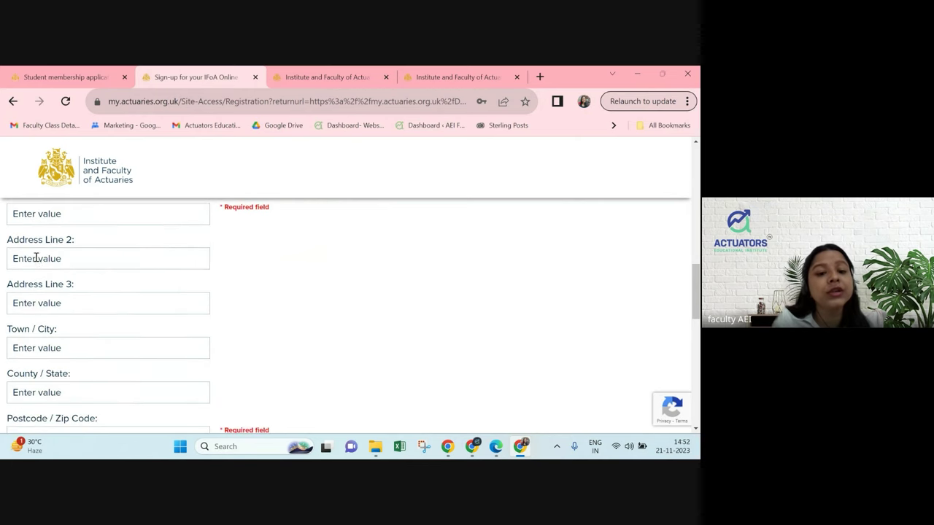
{"action": "scroll", "coordinate": [36, 257], "scroll_direction": "down", "scroll_amount": 3}
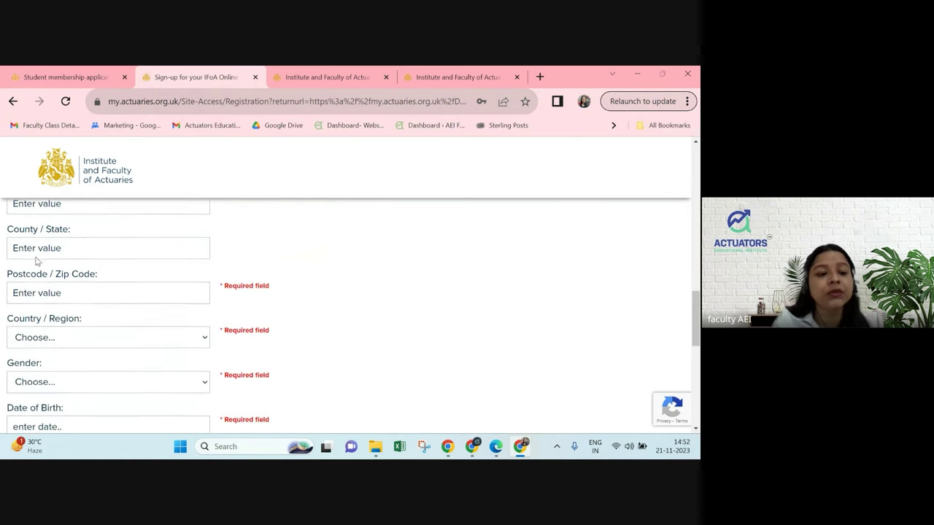
{"action": "scroll", "coordinate": [36, 260], "scroll_direction": "down", "scroll_amount": 2}
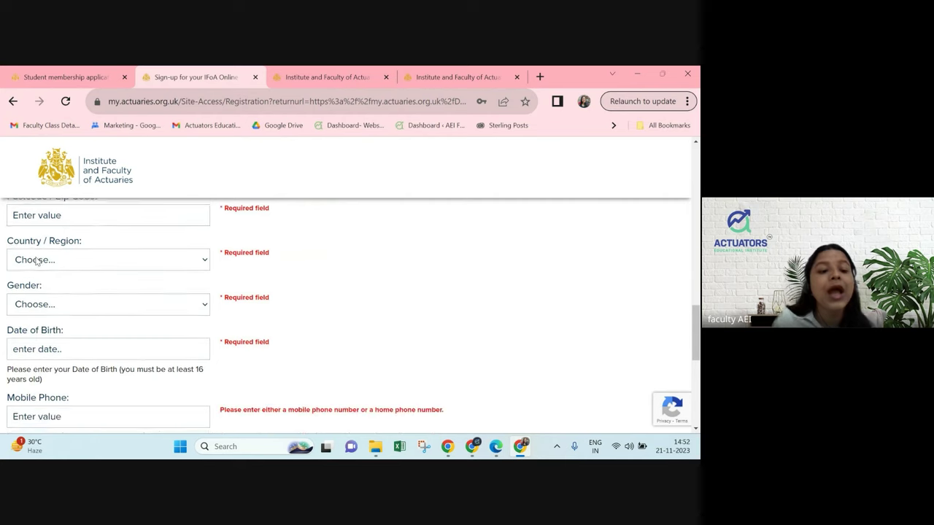
{"action": "scroll", "coordinate": [46, 289], "scroll_direction": "down", "scroll_amount": 1}
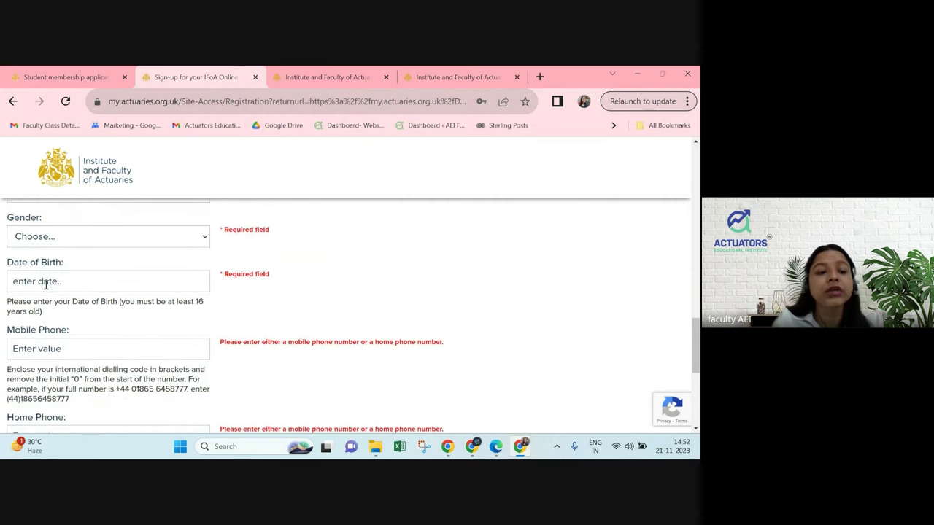
{"action": "scroll", "coordinate": [45, 284], "scroll_direction": "down", "scroll_amount": 3}
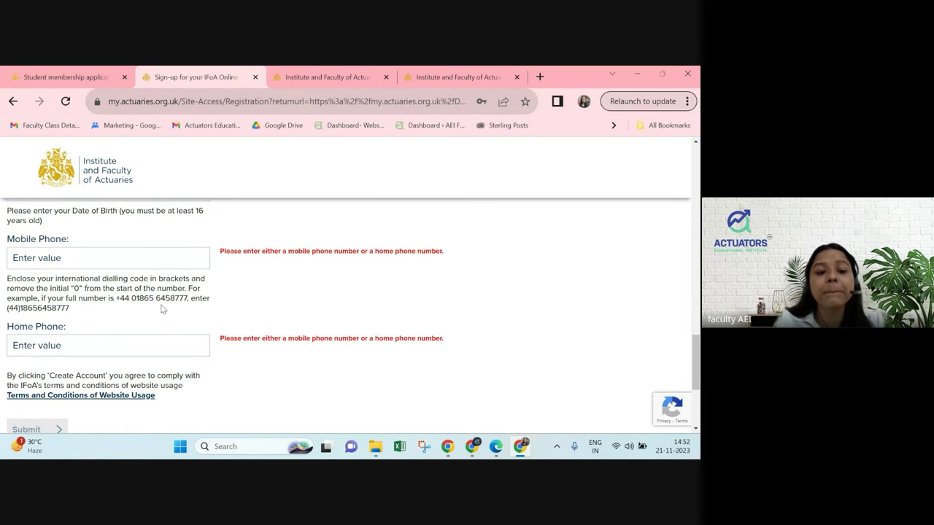
Examine the Mobile Phone field's dialling code instructions and example format, dismissing the OneDrive backup notification.
{"action": "left_click_drag", "start_coordinate": [82, 279], "coordinate": [129, 287]}
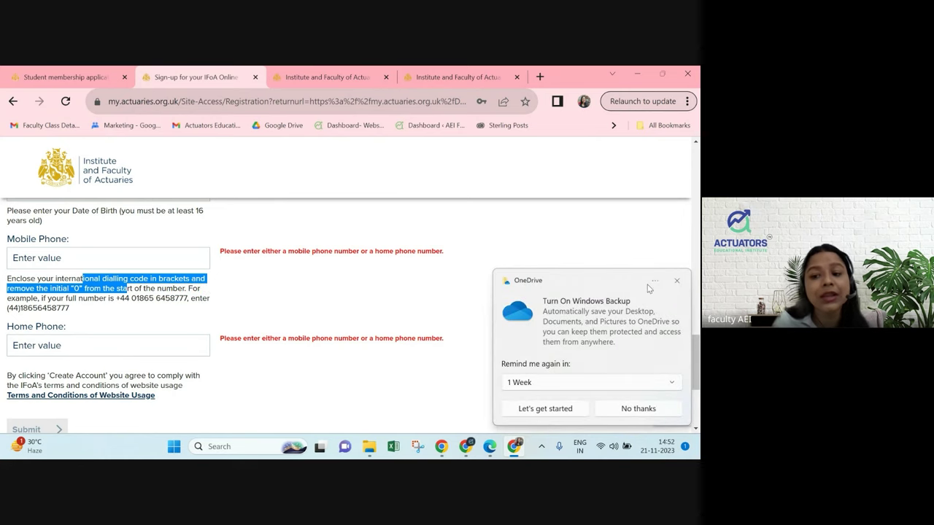
{"action": "left_click", "coordinate": [677, 280]}
{"action": "left_click", "coordinate": [167, 295]}
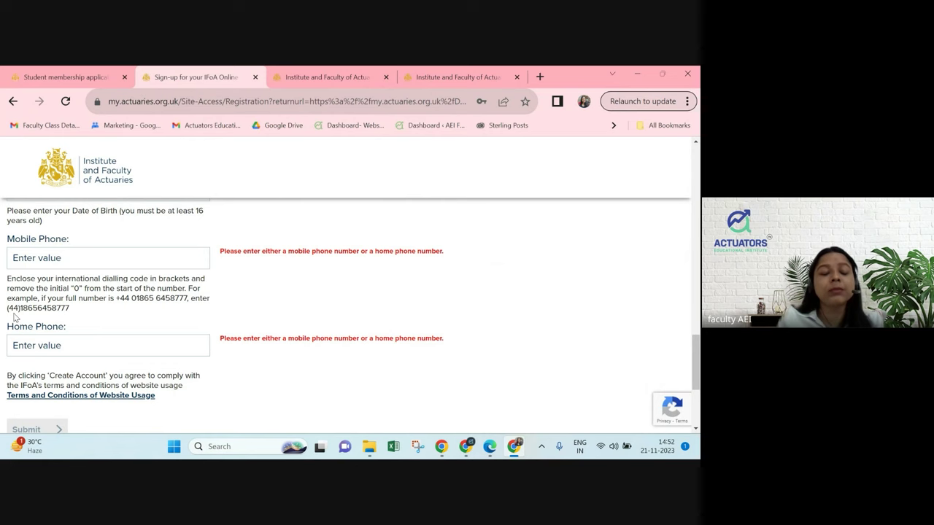
{"action": "left_click_drag", "start_coordinate": [8, 308], "coordinate": [69, 309]}
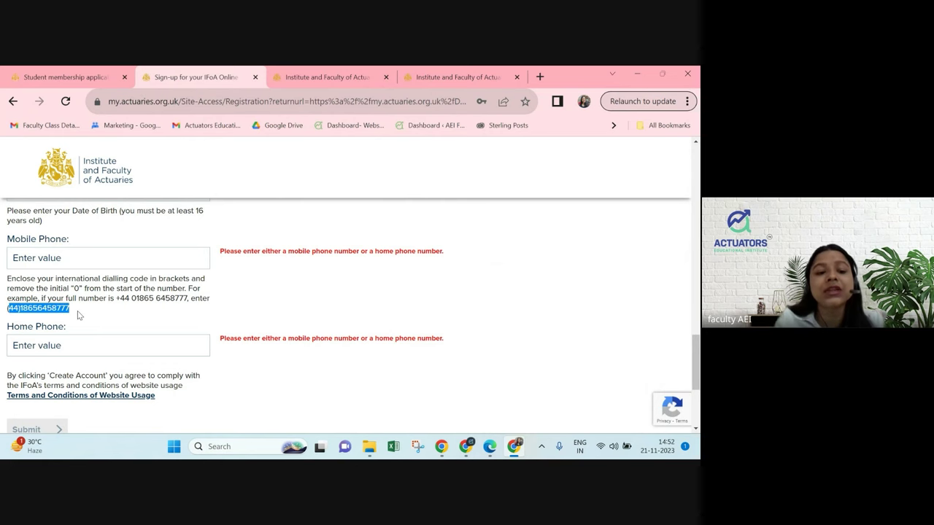
{"action": "left_click", "coordinate": [28, 294]}
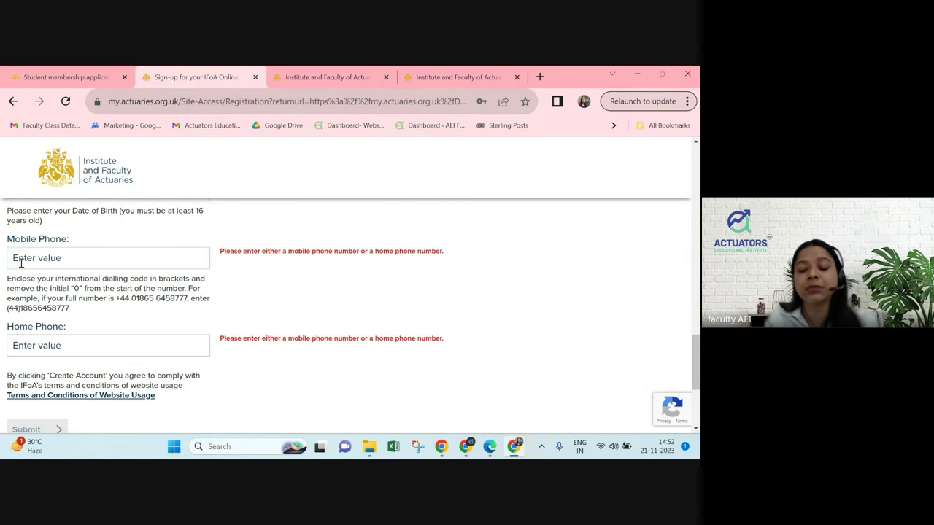
Try the bracketed dialling code (91) in the Mobile Phone field and clear the entry.
{"action": "left_click", "coordinate": [21, 263]}
{"action": "type", "text": "("}
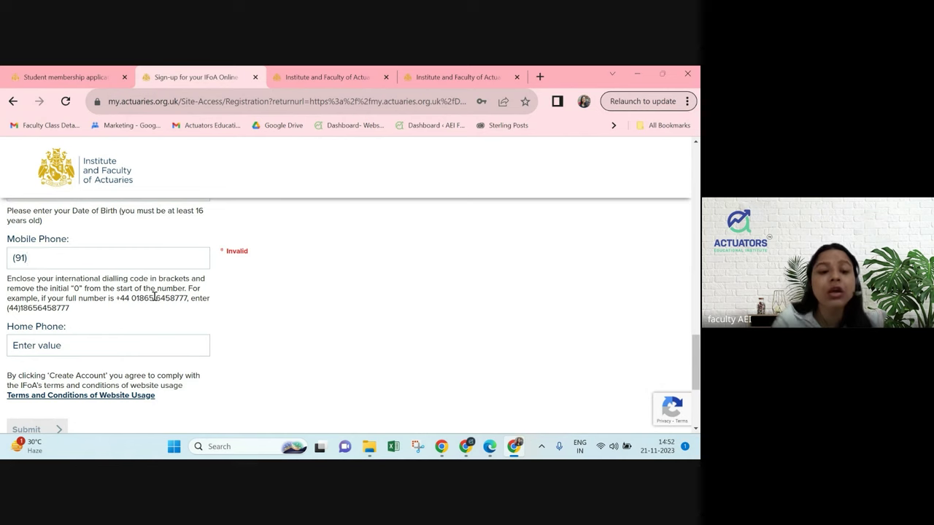
{"action": "key", "text": "BackSpace"}
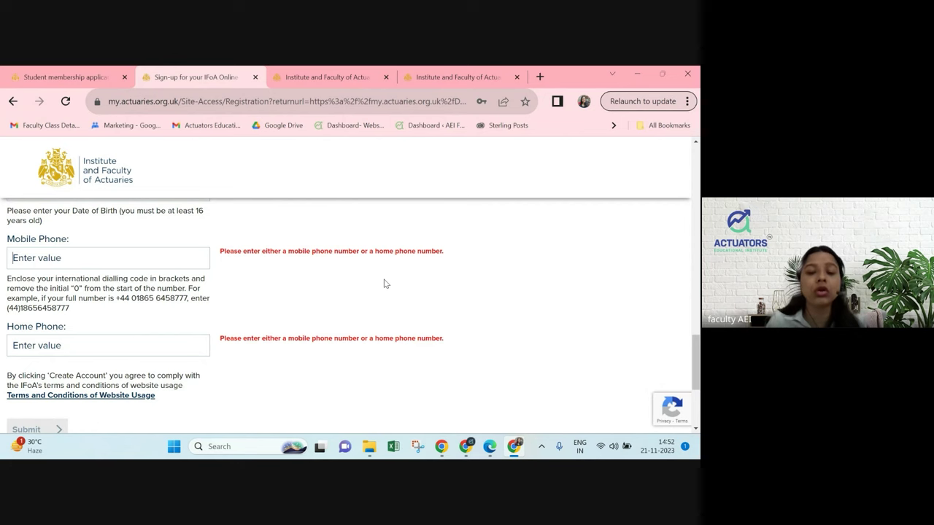
Review the end of the sign-up form, including the phone fields, website terms and conditions and Submit option.
{"action": "scroll", "coordinate": [385, 284], "scroll_direction": "up", "scroll_amount": 1}
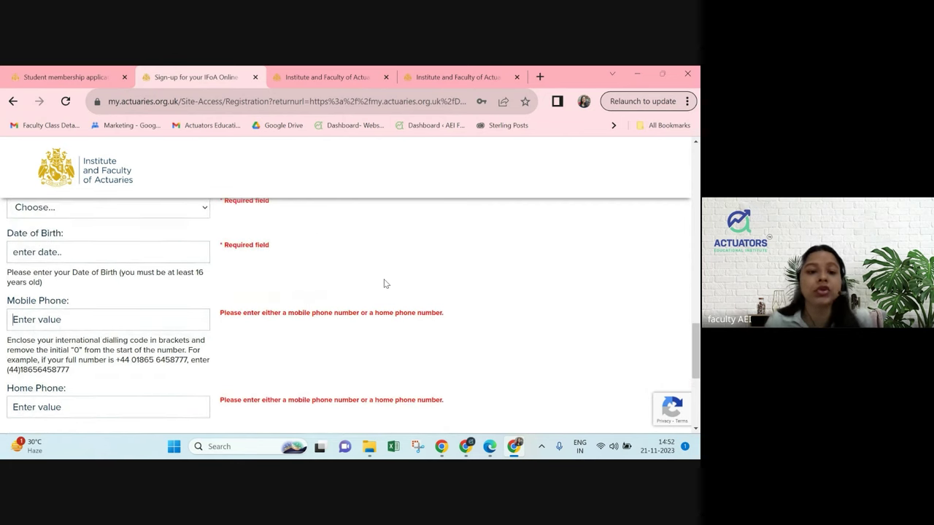
{"action": "scroll", "coordinate": [385, 284], "scroll_direction": "up", "scroll_amount": 2}
{"action": "scroll", "coordinate": [385, 284], "scroll_direction": "down", "scroll_amount": 3}
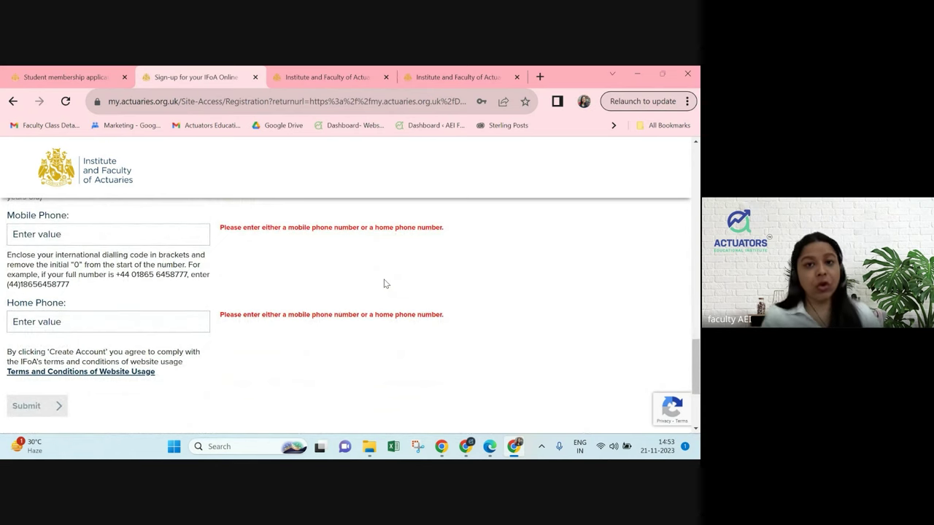
{"action": "scroll", "coordinate": [385, 284], "scroll_direction": "down", "scroll_amount": 1}
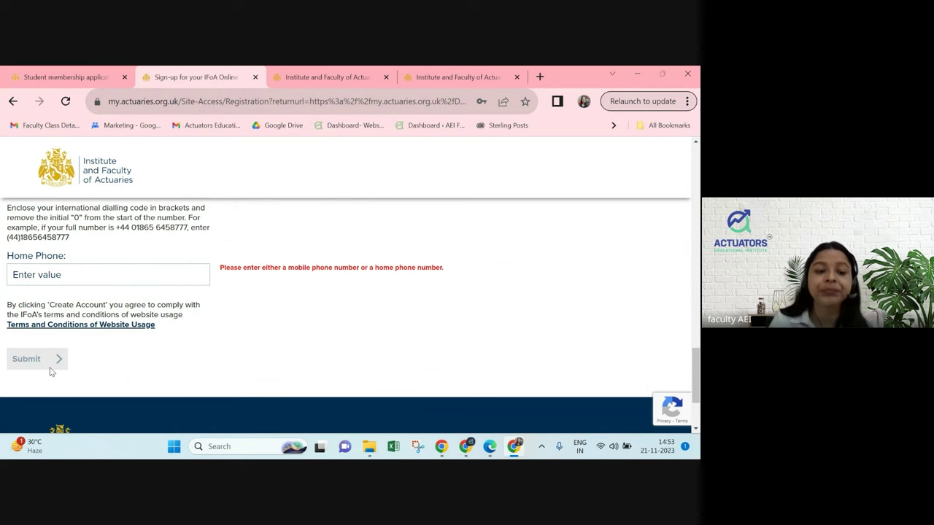
{"action": "scroll", "coordinate": [51, 372], "scroll_direction": "up", "scroll_amount": 1}
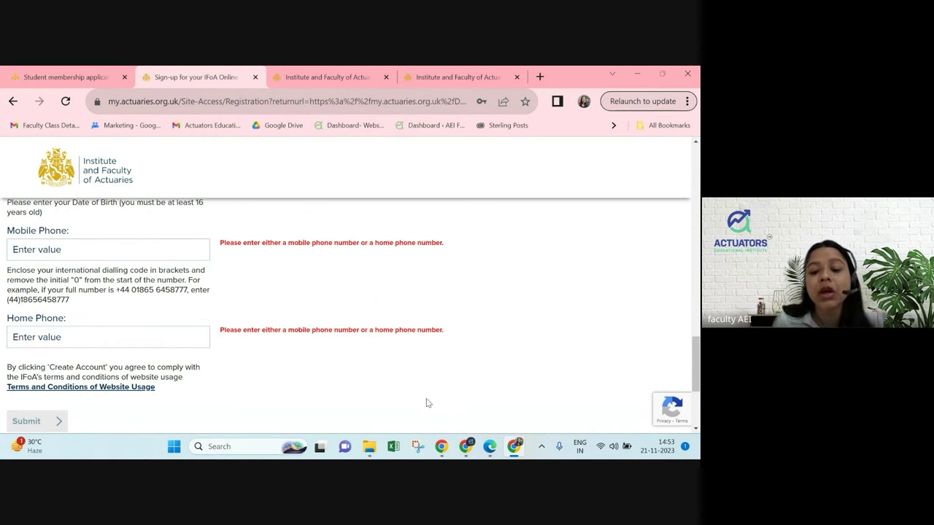
Switch to Membership 2023-24.pdf in Edge and review its registration steps through step 5, the redirected My Account page.
{"action": "left_click", "coordinate": [489, 447]}
{"action": "scroll", "coordinate": [377, 318], "scroll_direction": "down", "scroll_amount": 2}
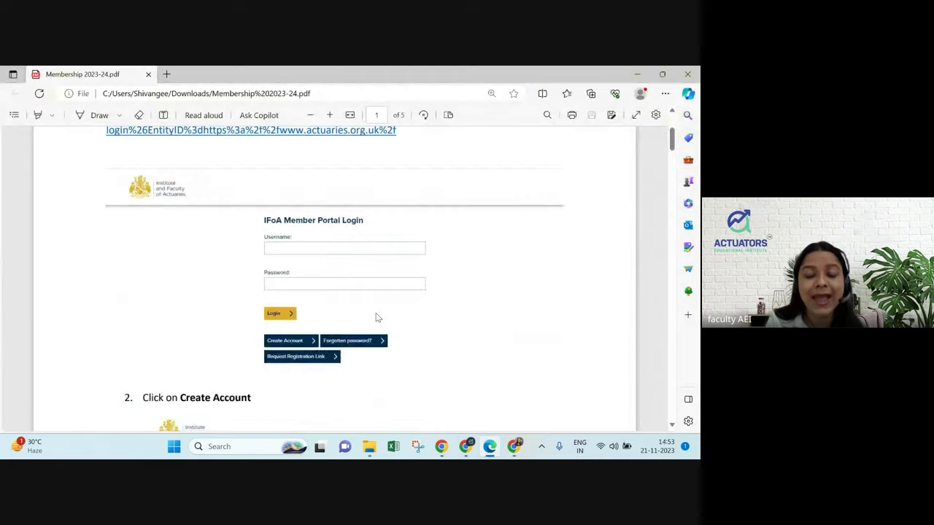
{"action": "scroll", "coordinate": [377, 317], "scroll_direction": "up", "scroll_amount": 2}
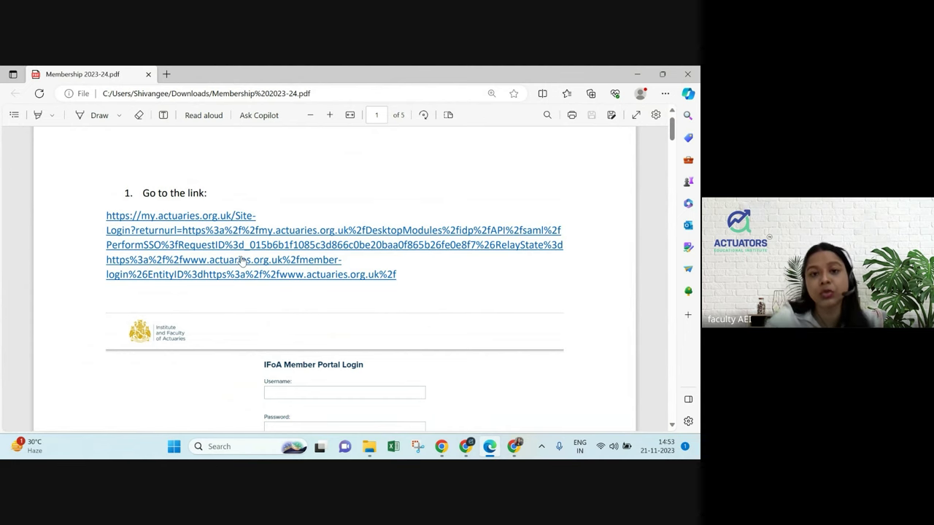
{"action": "scroll", "coordinate": [240, 262], "scroll_direction": "down", "scroll_amount": 3}
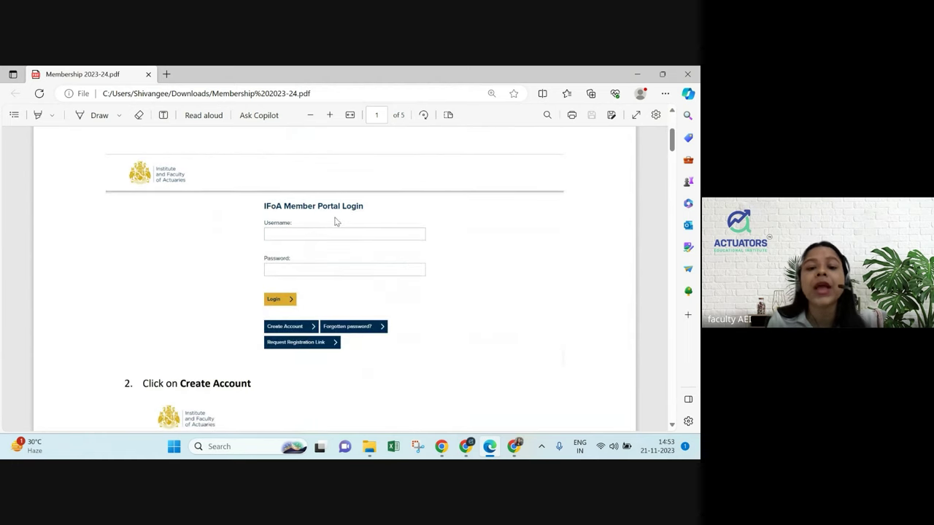
{"action": "scroll", "coordinate": [292, 329], "scroll_direction": "down", "scroll_amount": 10}
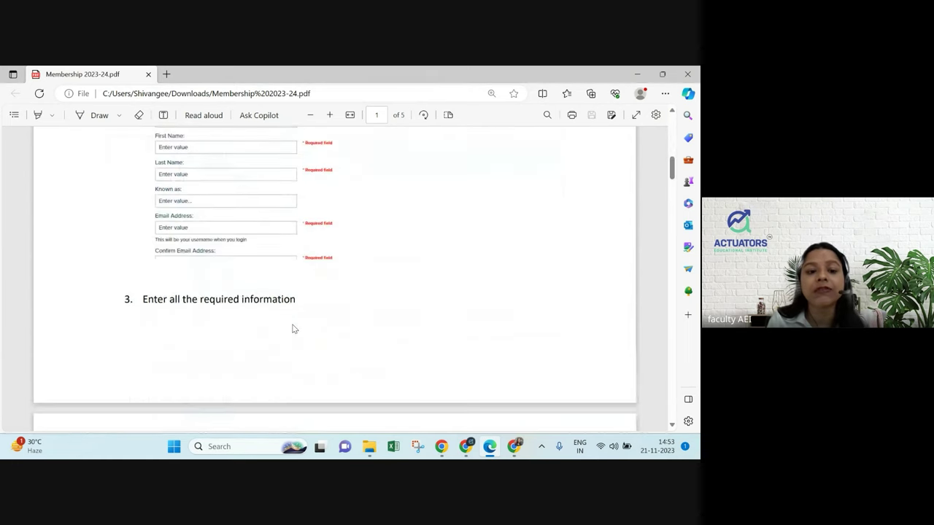
{"action": "scroll", "coordinate": [293, 329], "scroll_direction": "down", "scroll_amount": 12}
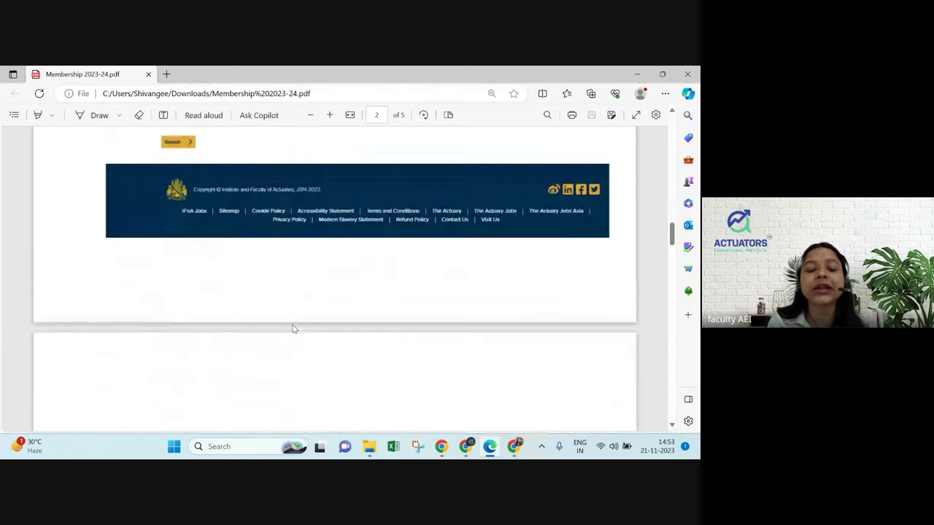
{"action": "scroll", "coordinate": [293, 329], "scroll_direction": "down", "scroll_amount": 3}
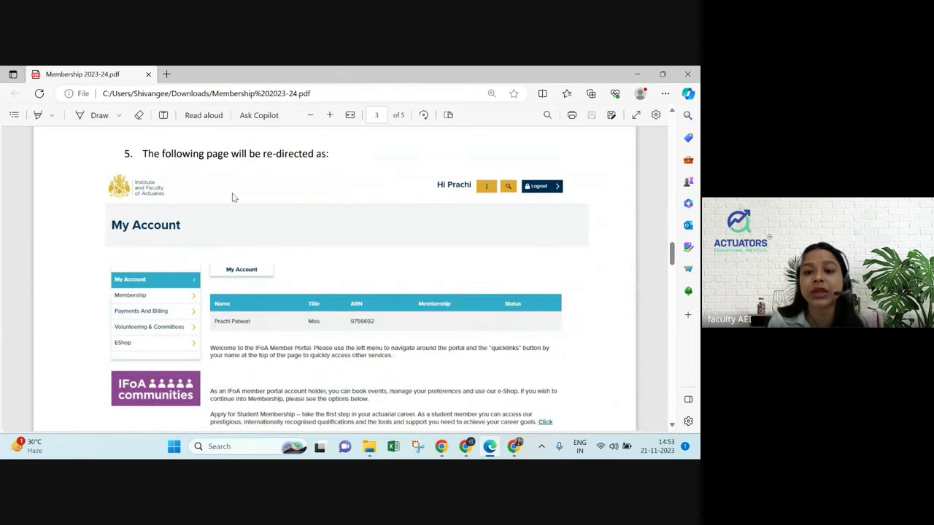
Switch back to Chrome and view the My Account page in the logged-in IFoA Member Portal.
{"action": "left_click", "coordinate": [514, 445]}
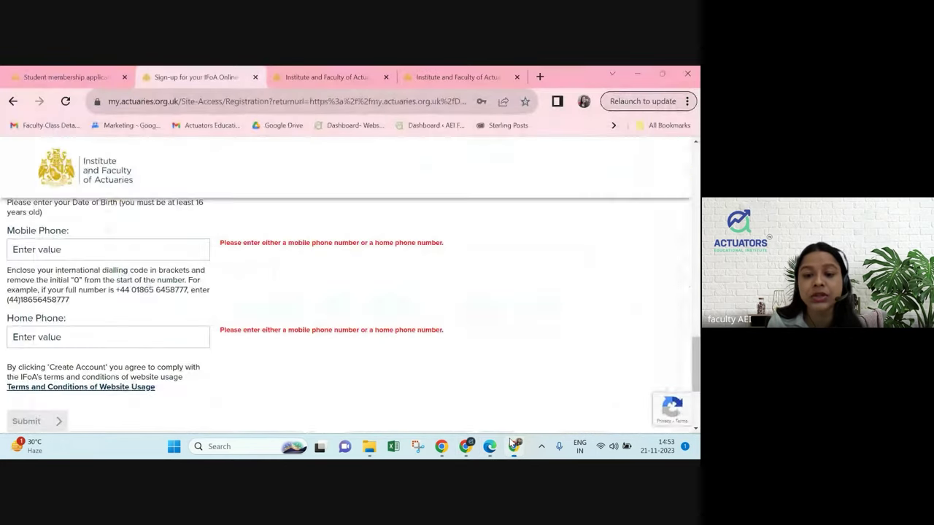
{"action": "left_click", "coordinate": [321, 77]}
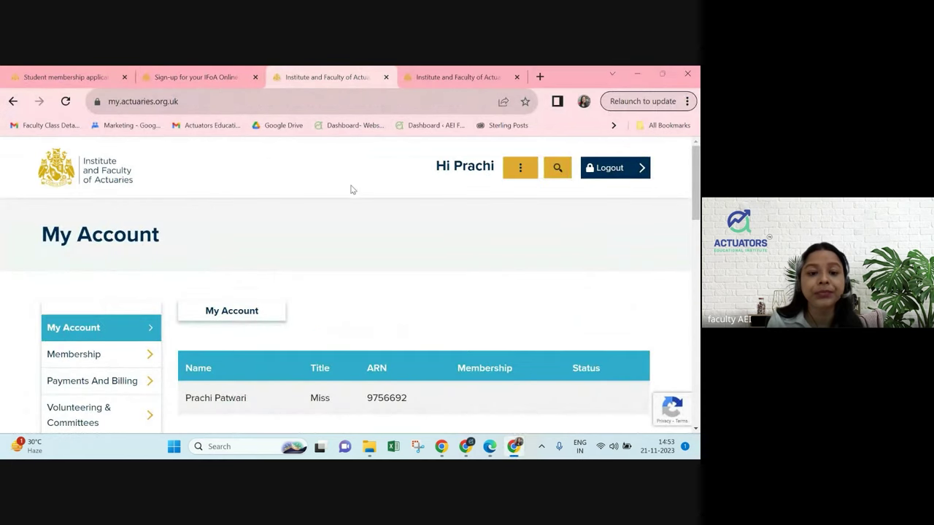
{"action": "scroll", "coordinate": [348, 248], "scroll_direction": "down", "scroll_amount": 2}
{"action": "scroll", "coordinate": [348, 243], "scroll_direction": "down", "scroll_amount": 2}
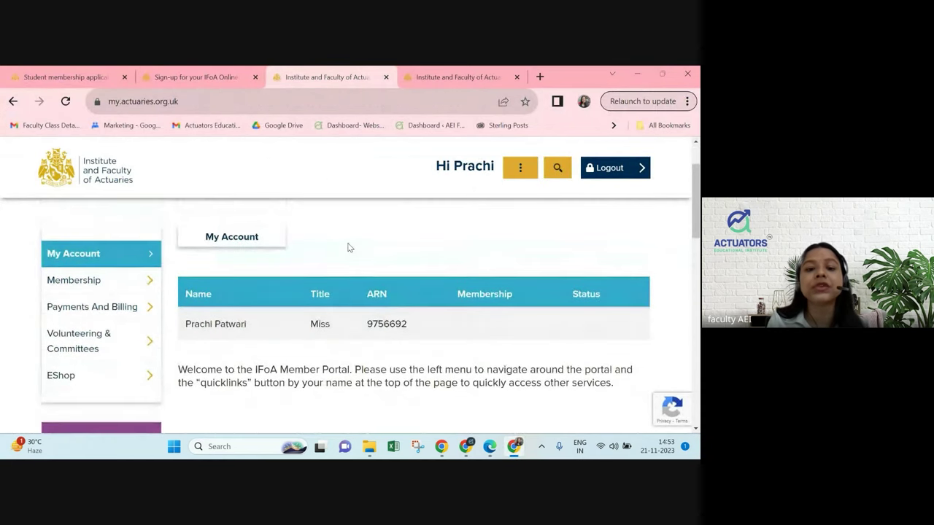
{"action": "scroll", "coordinate": [348, 245], "scroll_direction": "down", "scroll_amount": 2}
{"action": "scroll", "coordinate": [348, 246], "scroll_direction": "up", "scroll_amount": 4}
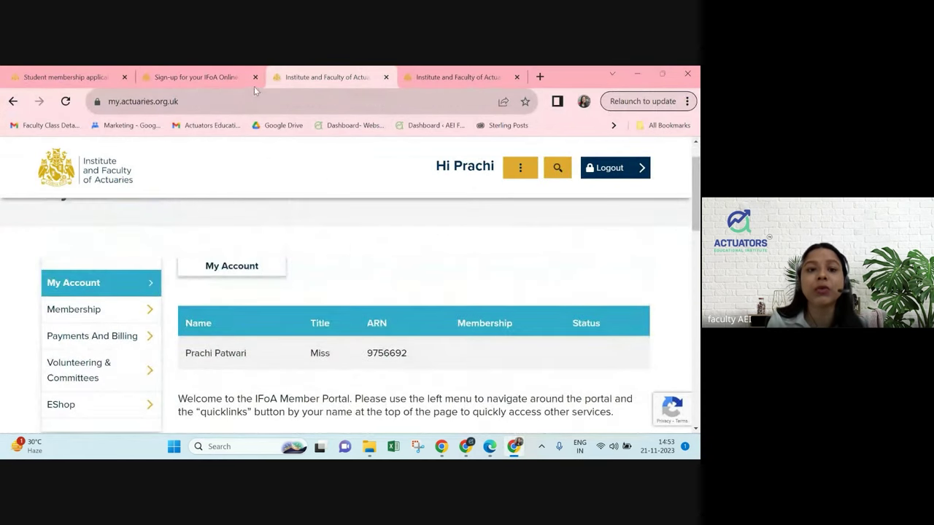
Revisit the sign-up form and examine the My Account page's account details and navigation entries.
{"action": "left_click", "coordinate": [233, 77]}
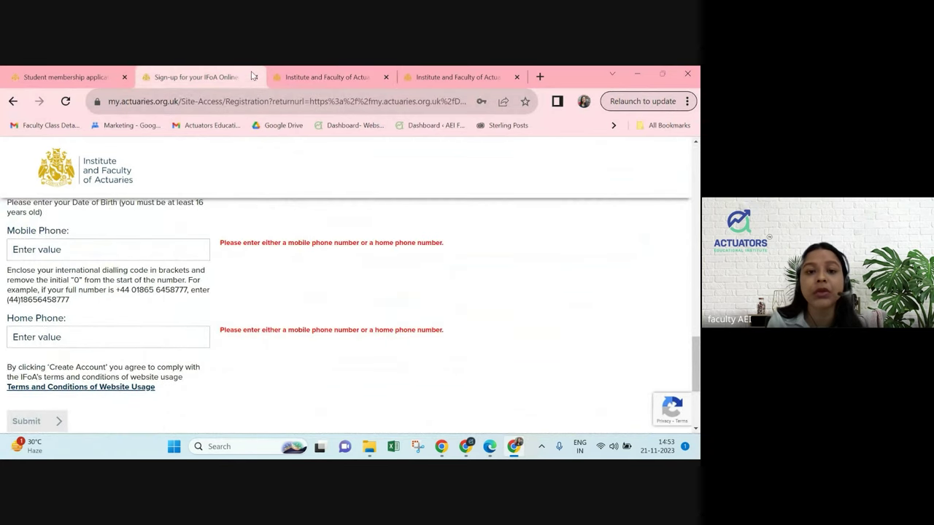
{"action": "left_click", "coordinate": [321, 78]}
{"action": "scroll", "coordinate": [336, 343], "scroll_direction": "down", "scroll_amount": 1}
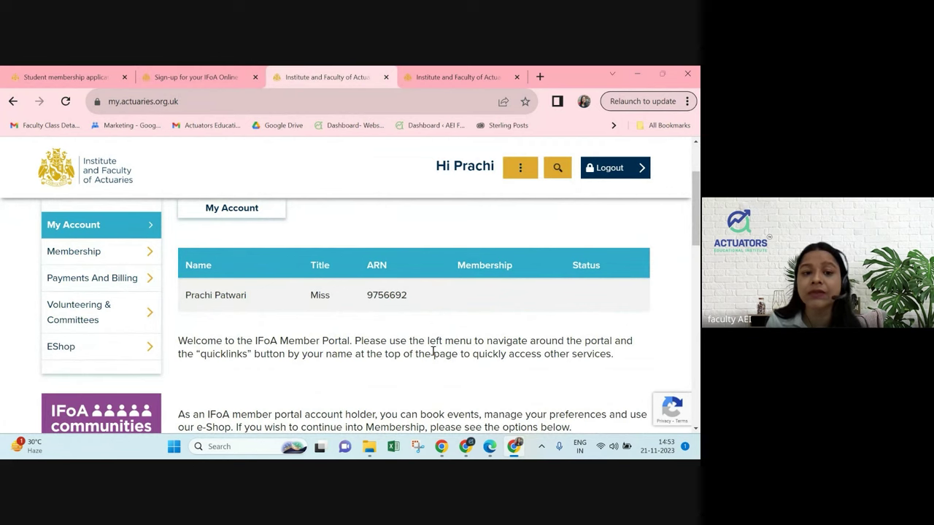
{"action": "mouse_move", "coordinate": [59, 298]}
{"action": "mouse_move", "coordinate": [95, 260]}
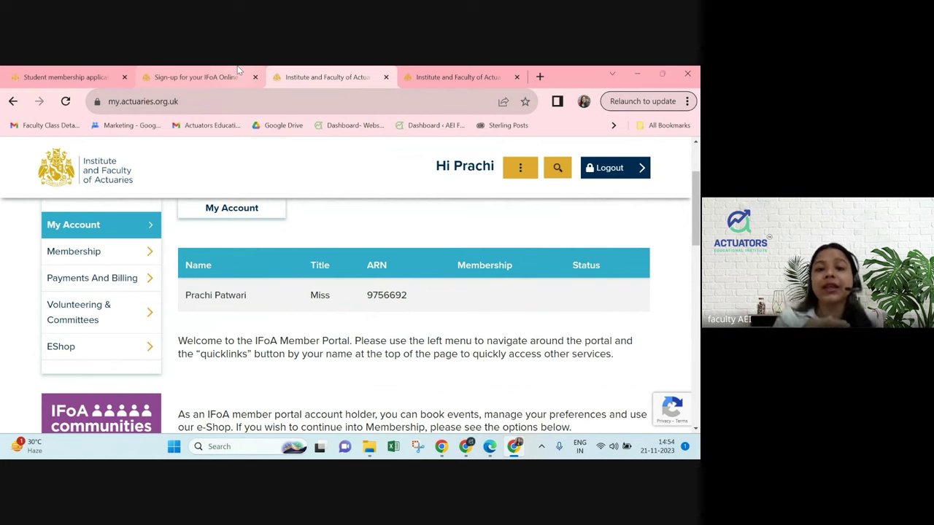
Revisit the start of the IFoA Online Account sign-up form and go back to the Member Portal Login page.
{"action": "mouse_move", "coordinate": [237, 70]}
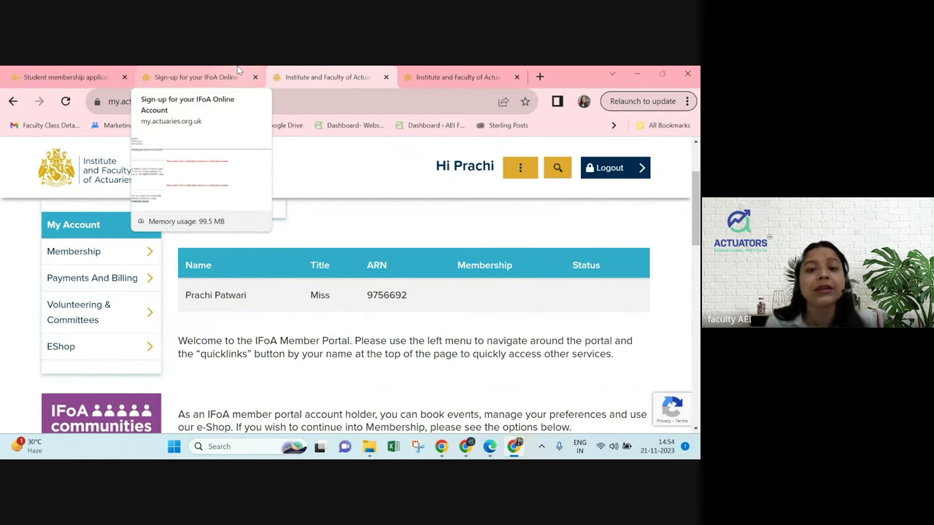
{"action": "left_click", "coordinate": [178, 73]}
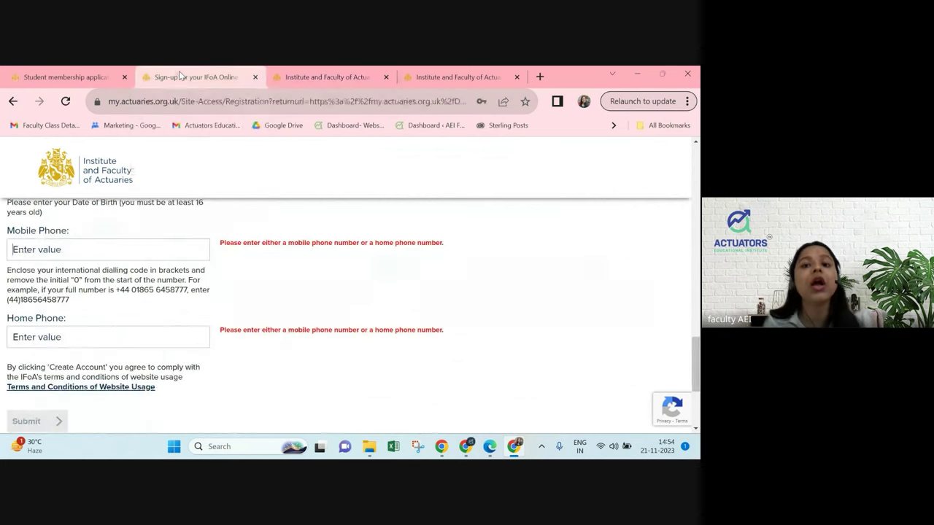
{"action": "scroll", "coordinate": [351, 422], "scroll_direction": "up", "scroll_amount": 15}
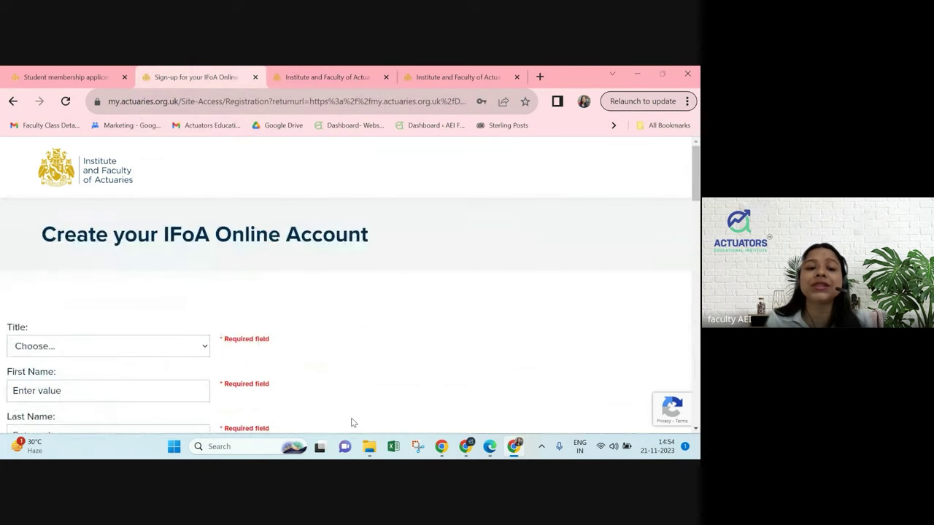
{"action": "left_click", "coordinate": [13, 101]}
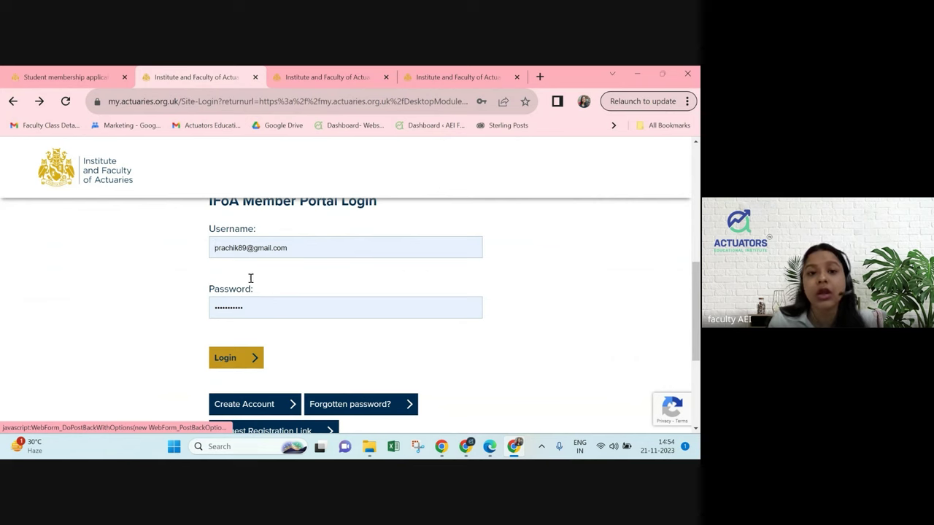
Return to the logged-in My Account page and open Apply For Student Membership from its Membership options.
{"action": "left_click", "coordinate": [319, 77]}
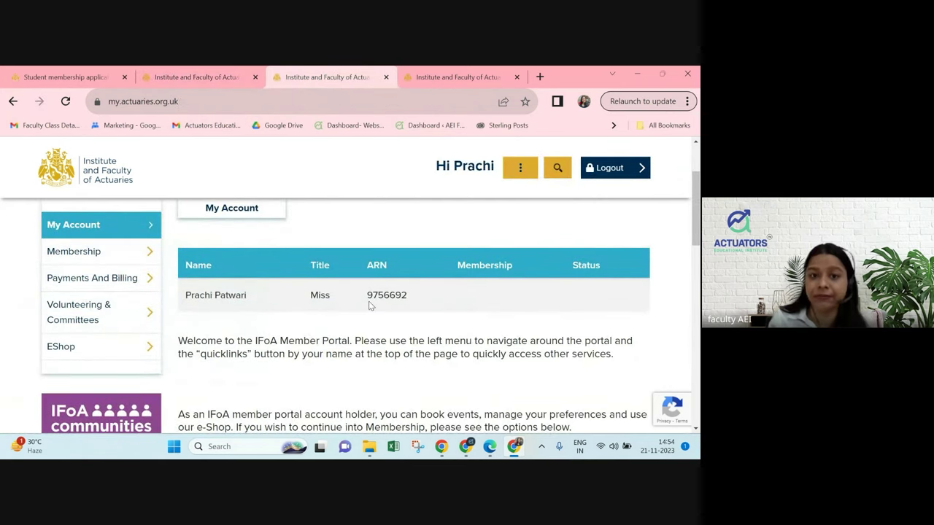
{"action": "scroll", "coordinate": [369, 305], "scroll_direction": "up", "scroll_amount": 1}
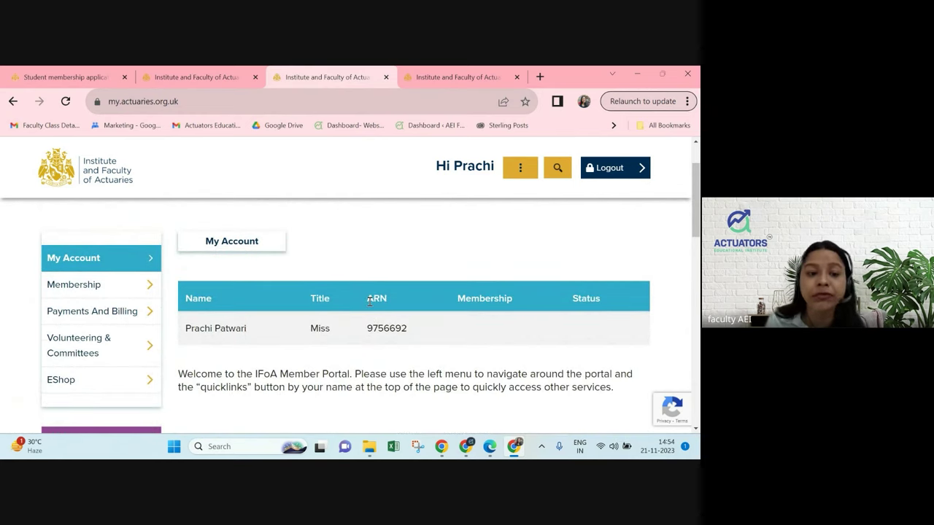
{"action": "scroll", "coordinate": [370, 302], "scroll_direction": "down", "scroll_amount": 1}
{"action": "mouse_move", "coordinate": [139, 285]}
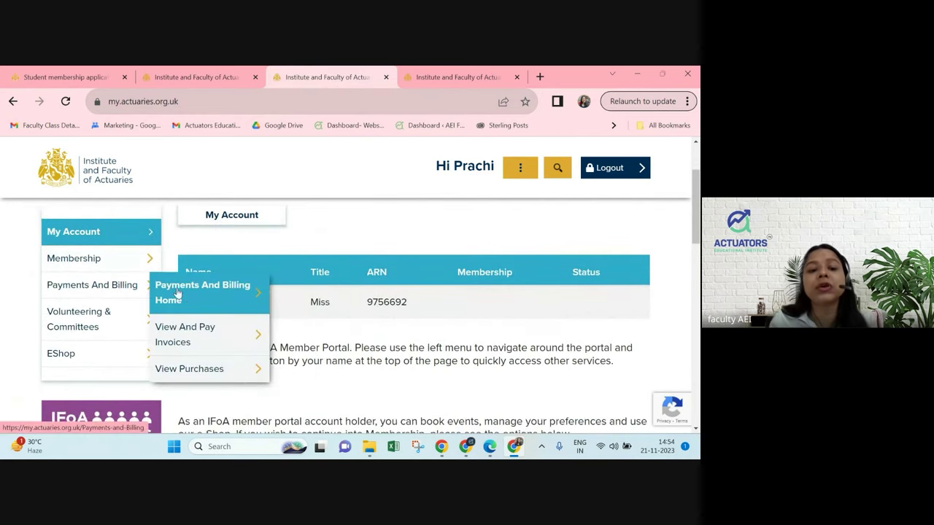
{"action": "mouse_move", "coordinate": [131, 267]}
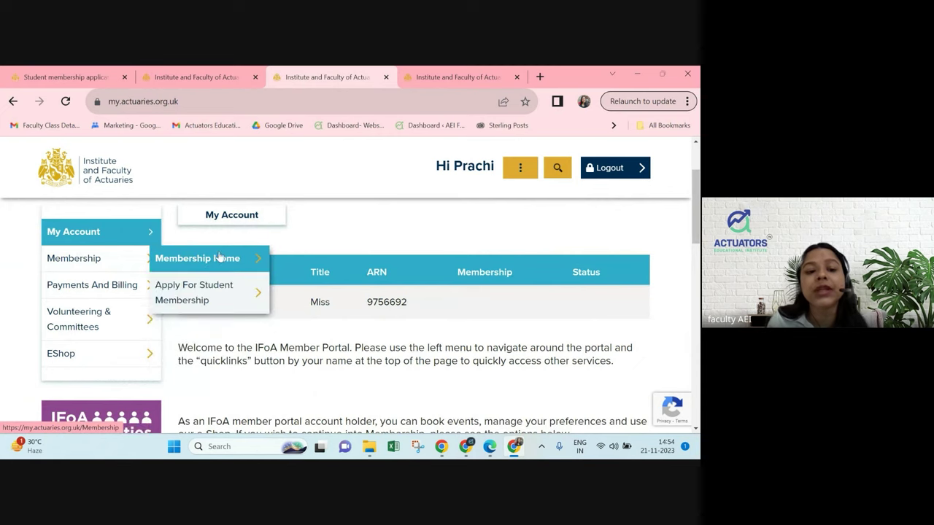
{"action": "left_click", "coordinate": [219, 303]}
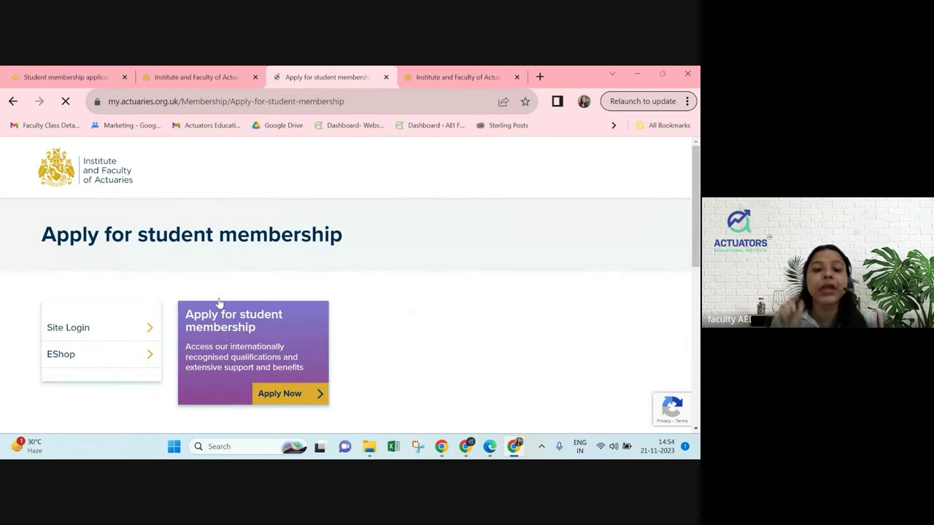
Start the student membership application and log in to the member portal with the prefilled credentials.
{"action": "scroll", "coordinate": [219, 304], "scroll_direction": "down", "scroll_amount": 2}
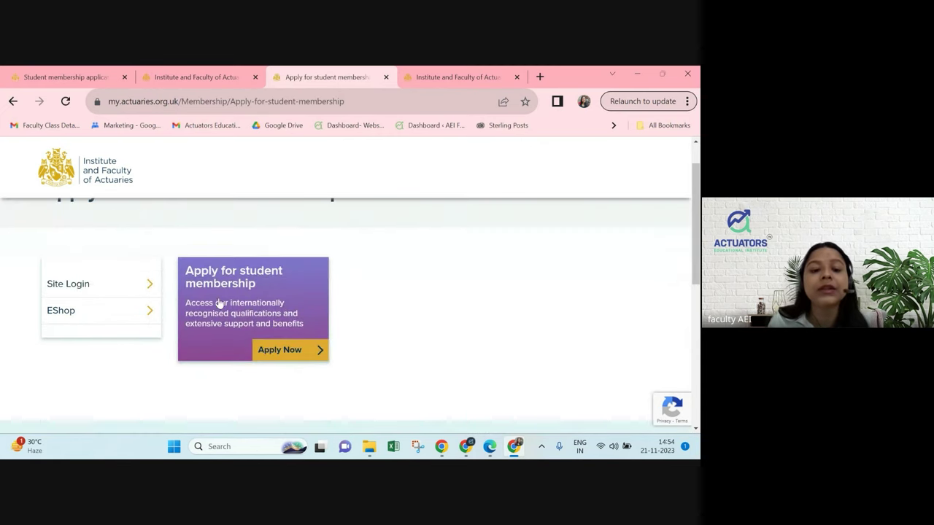
{"action": "left_click", "coordinate": [289, 351]}
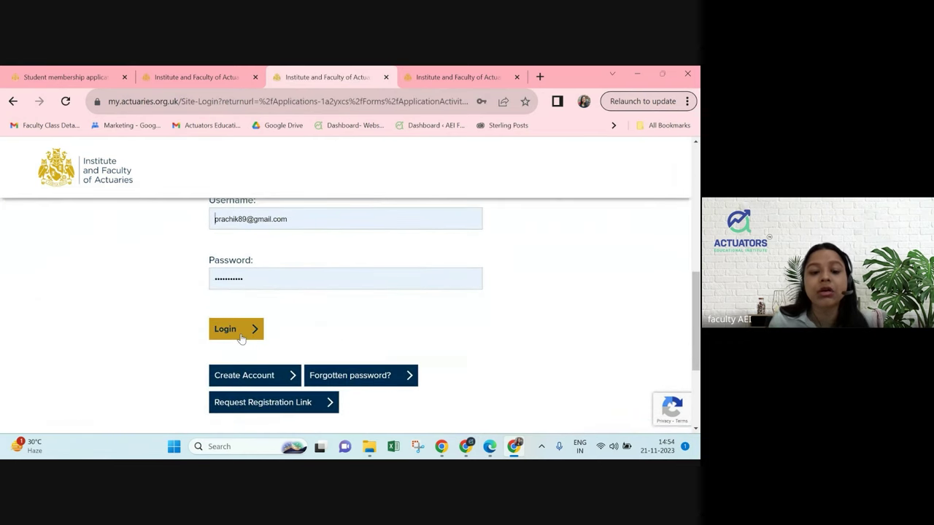
{"action": "left_click", "coordinate": [241, 339]}
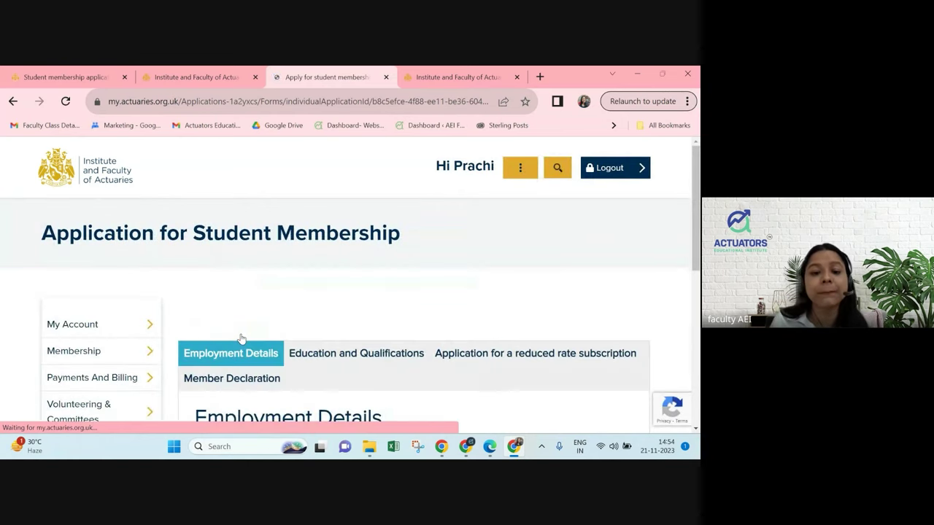
Set the Employment Type to Employed in the application's Employment Details section.
{"action": "scroll", "coordinate": [241, 339], "scroll_direction": "down", "scroll_amount": 2}
{"action": "scroll", "coordinate": [241, 339], "scroll_direction": "up", "scroll_amount": 1}
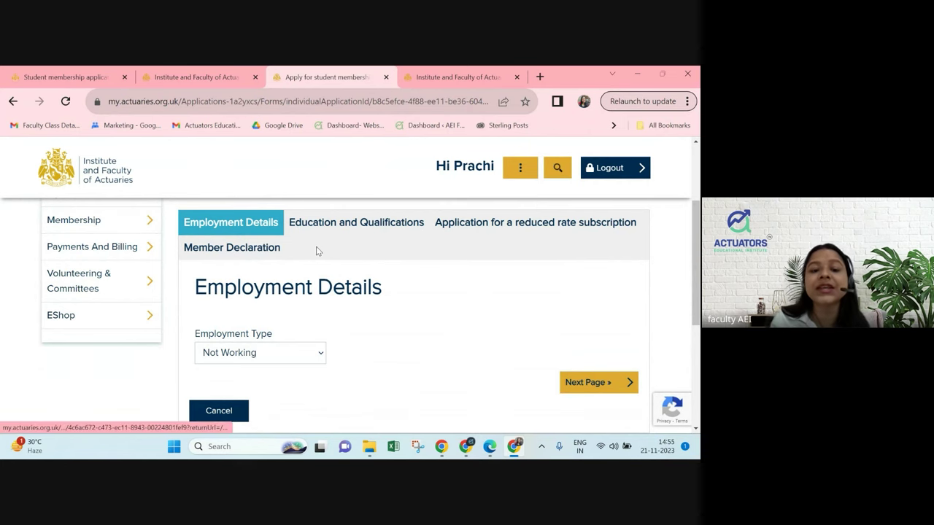
{"action": "scroll", "coordinate": [318, 252], "scroll_direction": "down", "scroll_amount": 1}
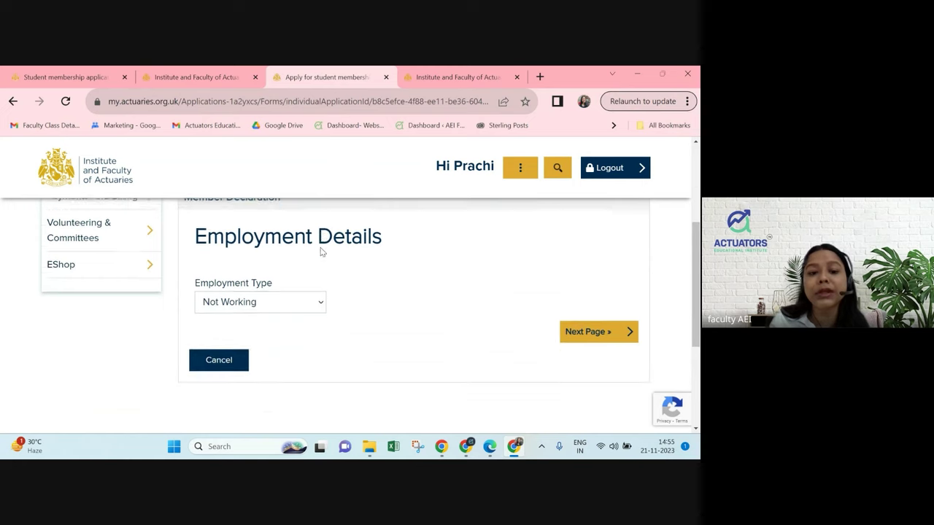
{"action": "left_click", "coordinate": [263, 297]}
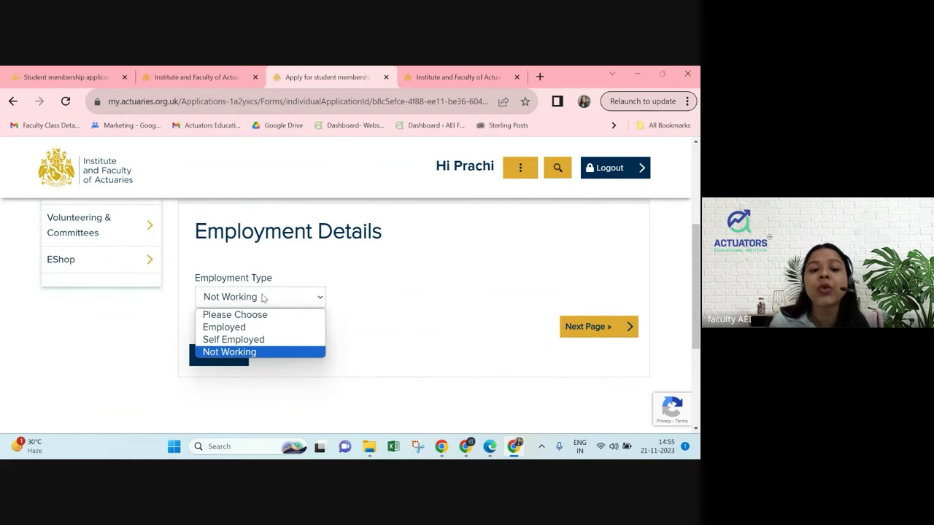
{"action": "left_click", "coordinate": [223, 332]}
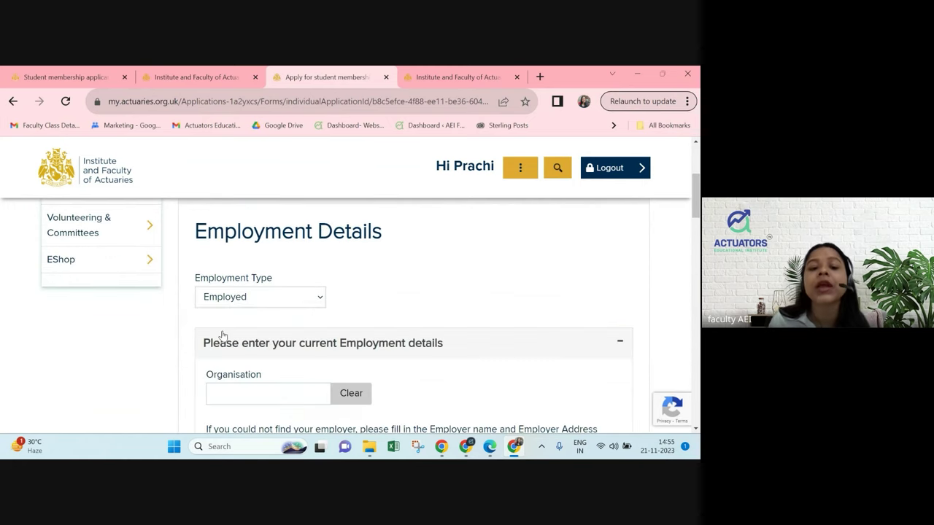
Review the current employment fields for employed applicants, from Organisation and Job Title through work areas to Employer Type and Salary Band.
{"action": "scroll", "coordinate": [307, 314], "scroll_direction": "down", "scroll_amount": 2}
{"action": "scroll", "coordinate": [329, 319], "scroll_direction": "down", "scroll_amount": 2}
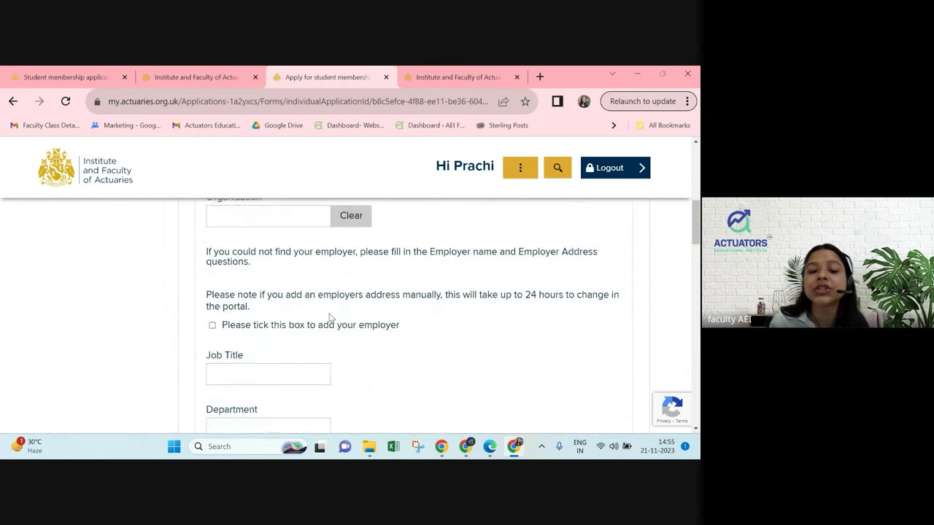
{"action": "scroll", "coordinate": [334, 343], "scroll_direction": "down", "scroll_amount": 2}
{"action": "scroll", "coordinate": [328, 306], "scroll_direction": "down", "scroll_amount": 2}
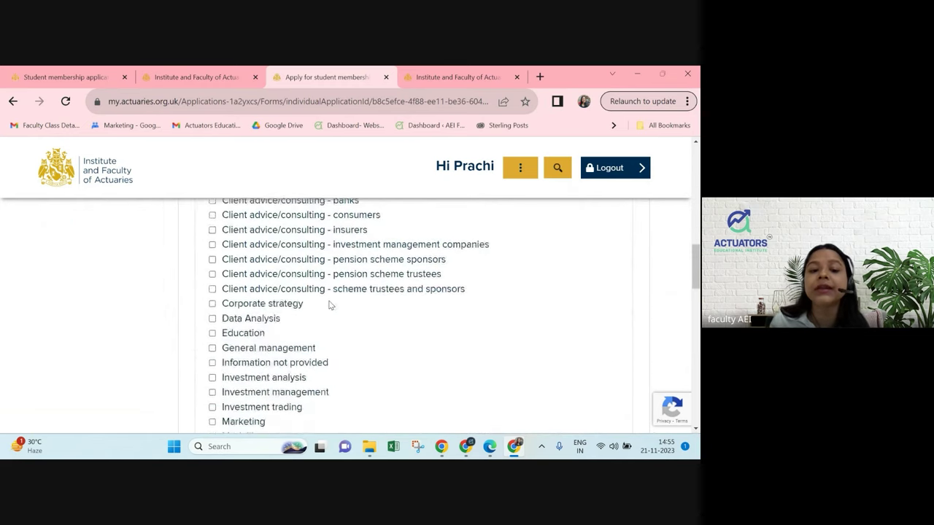
{"action": "scroll", "coordinate": [329, 305], "scroll_direction": "down", "scroll_amount": 10}
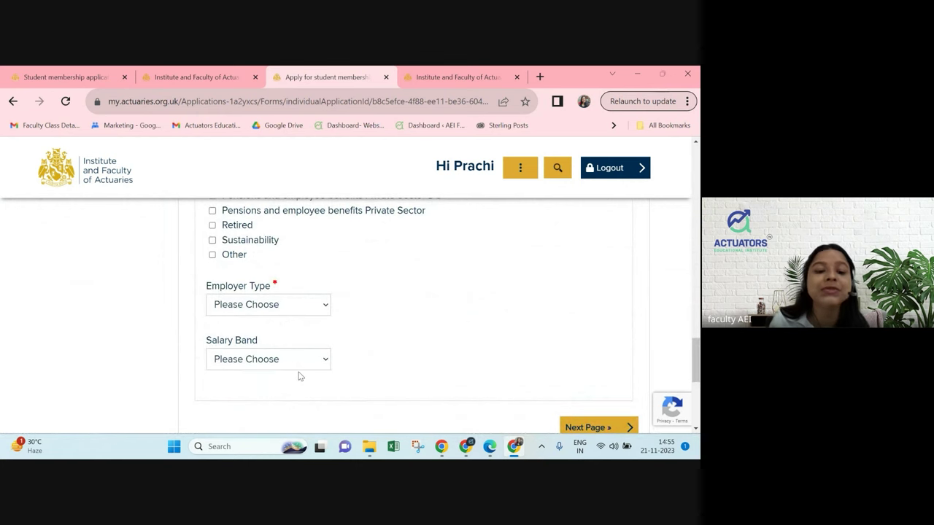
{"action": "scroll", "coordinate": [300, 376], "scroll_direction": "up", "scroll_amount": 12}
{"action": "scroll", "coordinate": [299, 376], "scroll_direction": "up", "scroll_amount": 3}
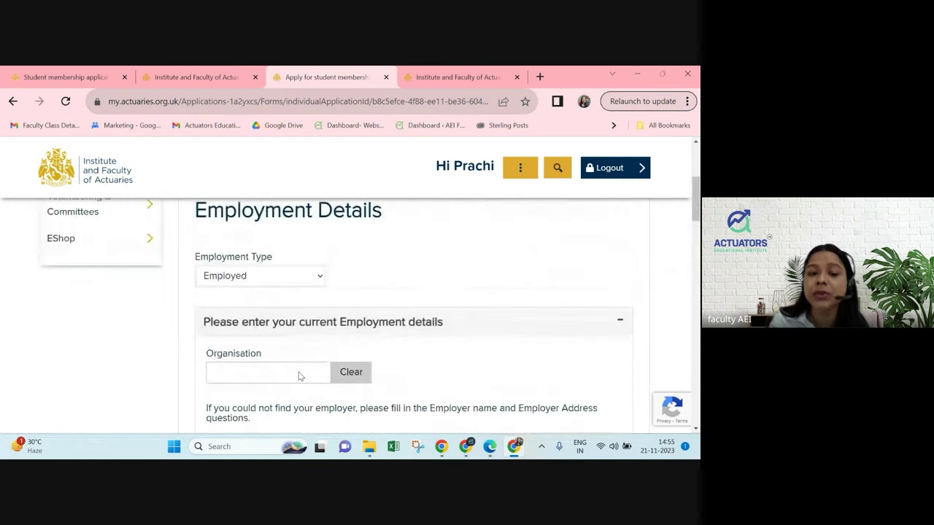
Set the Employment Type to Not Working and continue to the Education and Qualifications page.
{"action": "left_click", "coordinate": [236, 272]}
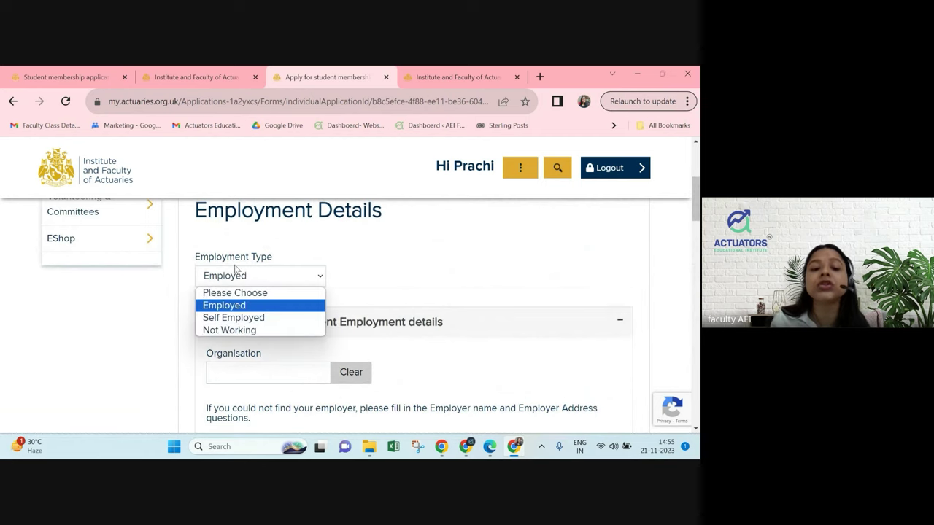
{"action": "left_click", "coordinate": [240, 330]}
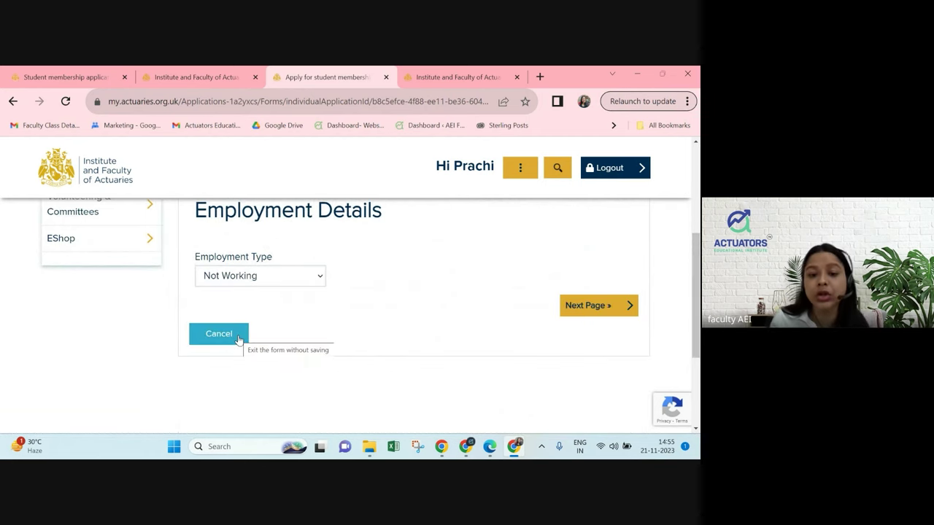
{"action": "scroll", "coordinate": [349, 336], "scroll_direction": "up", "scroll_amount": 1}
{"action": "scroll", "coordinate": [349, 336], "scroll_direction": "up", "scroll_amount": 1}
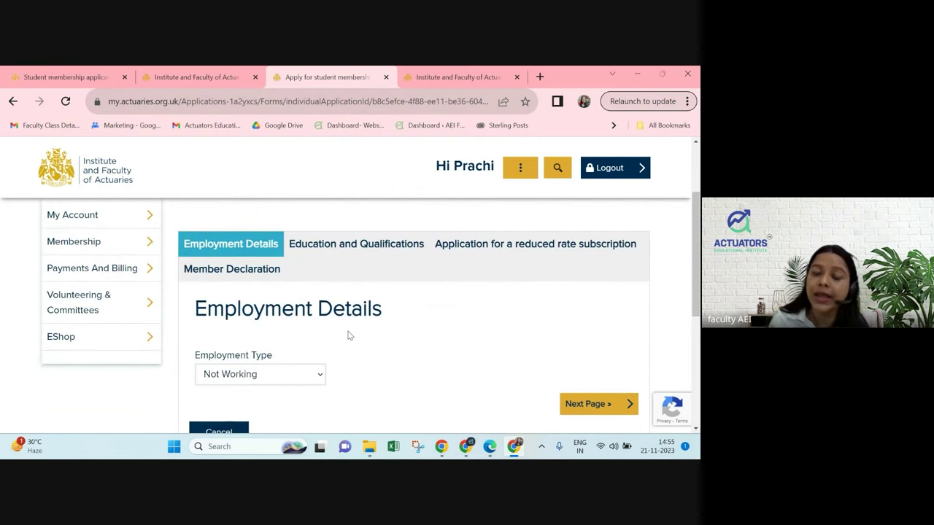
{"action": "scroll", "coordinate": [349, 336], "scroll_direction": "down", "scroll_amount": 1}
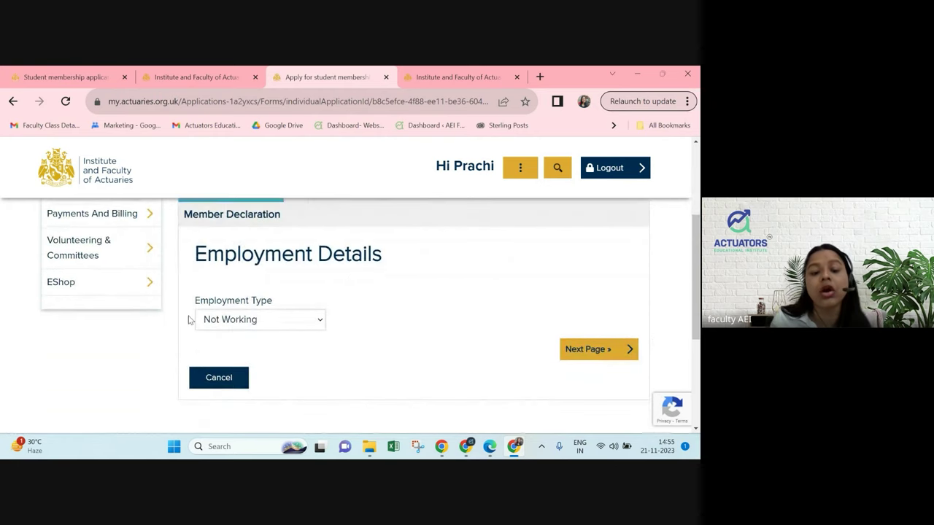
{"action": "left_click", "coordinate": [596, 350]}
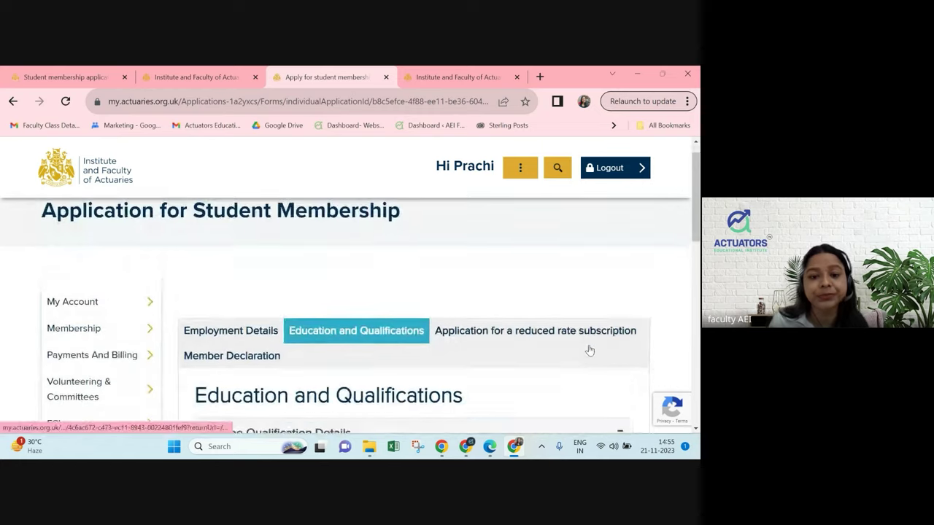
Review the Degree Qualification Details fields, including Subject, University Attended and the option to add an unlisted university.
{"action": "scroll", "coordinate": [590, 351], "scroll_direction": "down", "scroll_amount": 3}
{"action": "scroll", "coordinate": [471, 287], "scroll_direction": "up", "scroll_amount": 1}
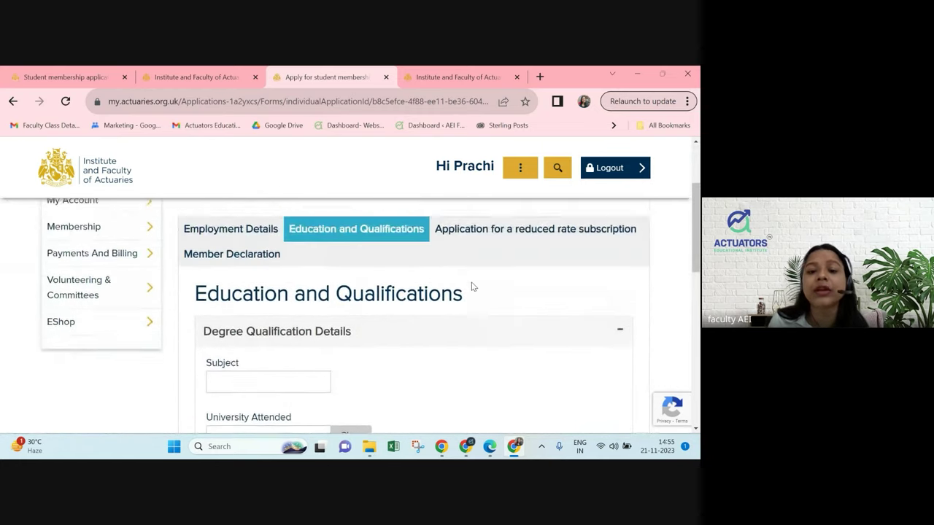
{"action": "scroll", "coordinate": [472, 287], "scroll_direction": "down", "scroll_amount": 2}
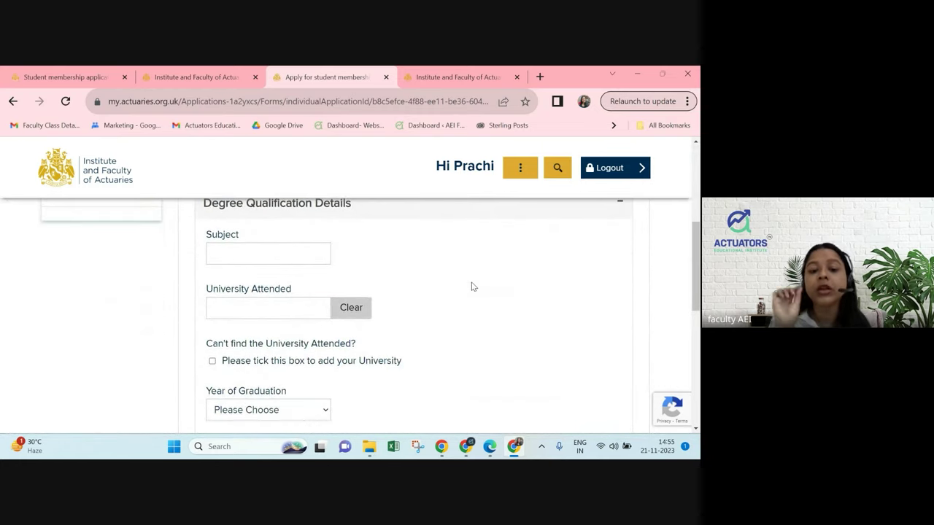
{"action": "scroll", "coordinate": [472, 287], "scroll_direction": "up", "scroll_amount": 1}
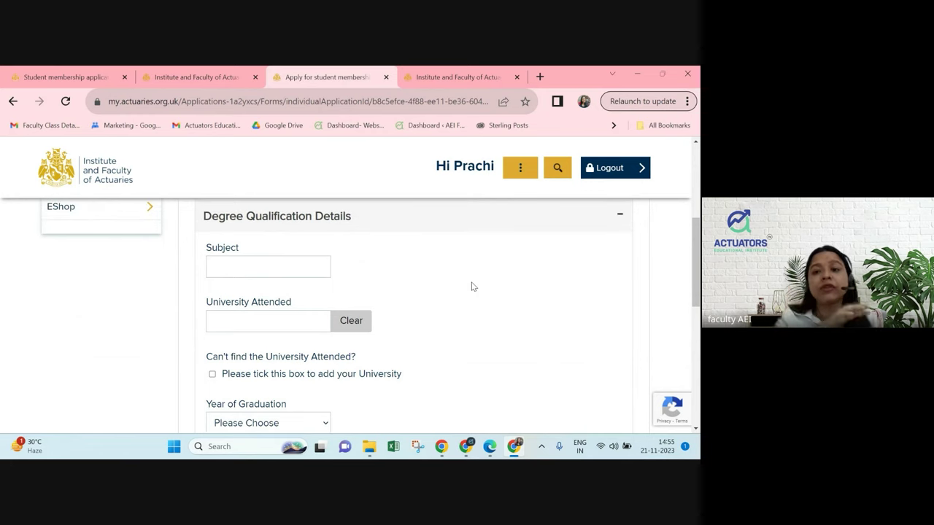
{"action": "scroll", "coordinate": [471, 287], "scroll_direction": "down", "scroll_amount": 1}
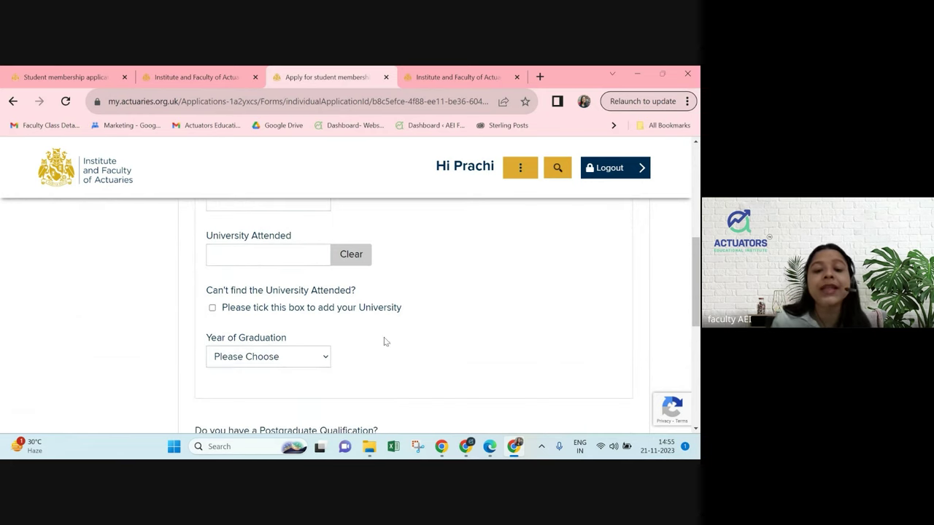
Examine the available Year of Graduation choices without selecting one, and revisit the degree qualification fields.
{"action": "left_click", "coordinate": [269, 359]}
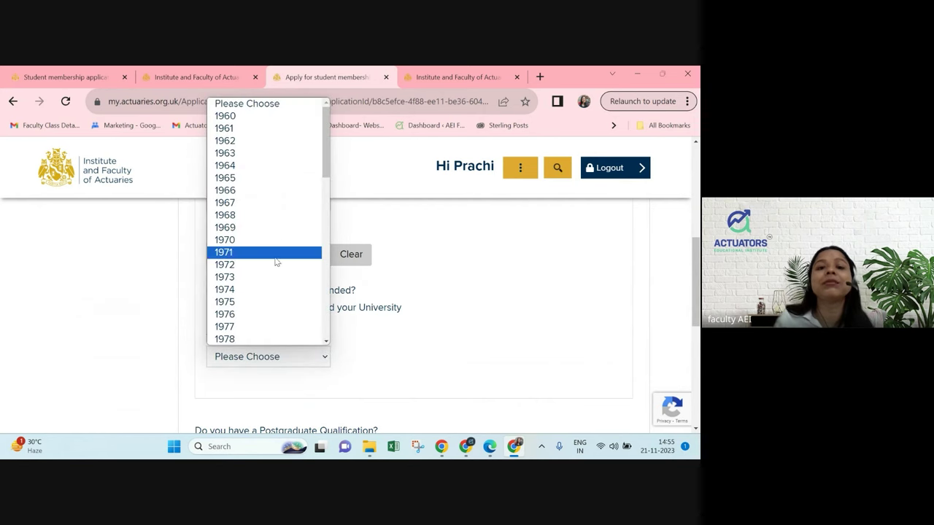
{"action": "scroll", "coordinate": [273, 260], "scroll_direction": "down", "scroll_amount": 8}
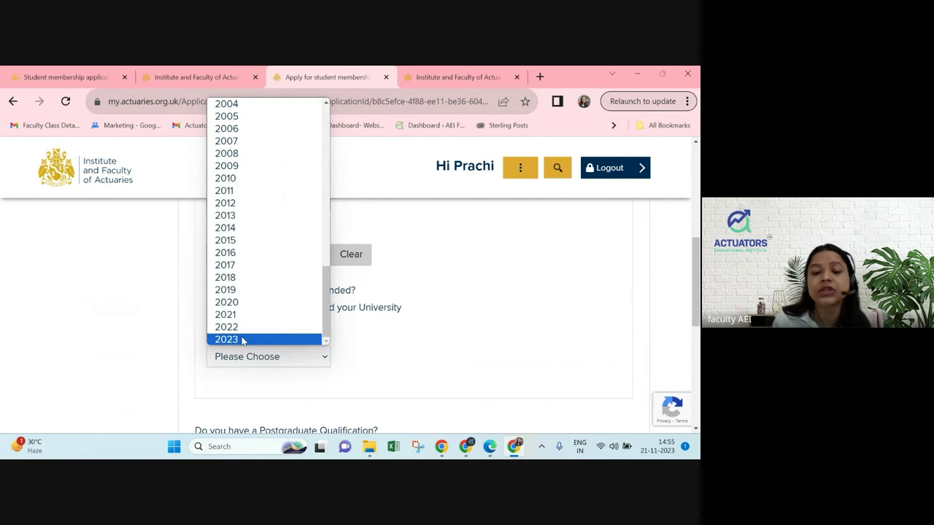
{"action": "left_click", "coordinate": [343, 343]}
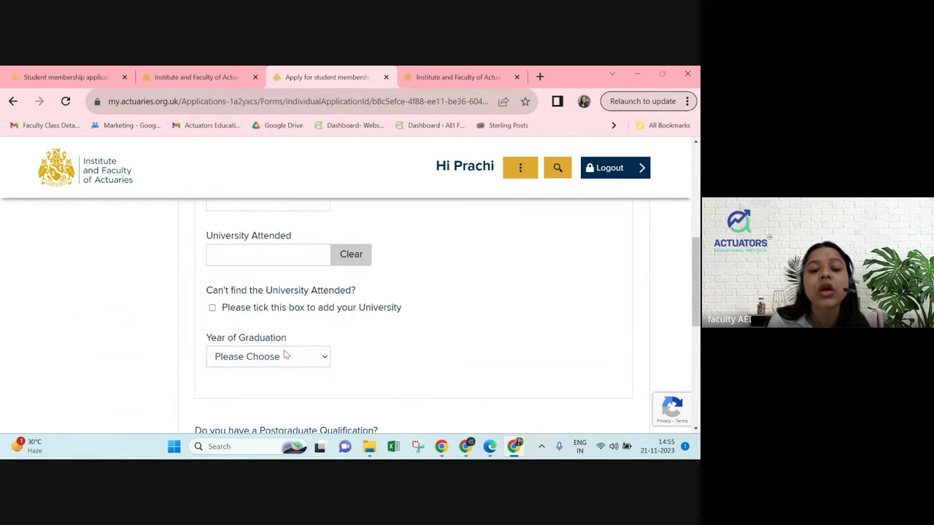
{"action": "left_click", "coordinate": [318, 355]}
{"action": "scroll", "coordinate": [246, 328], "scroll_direction": "down", "scroll_amount": 8}
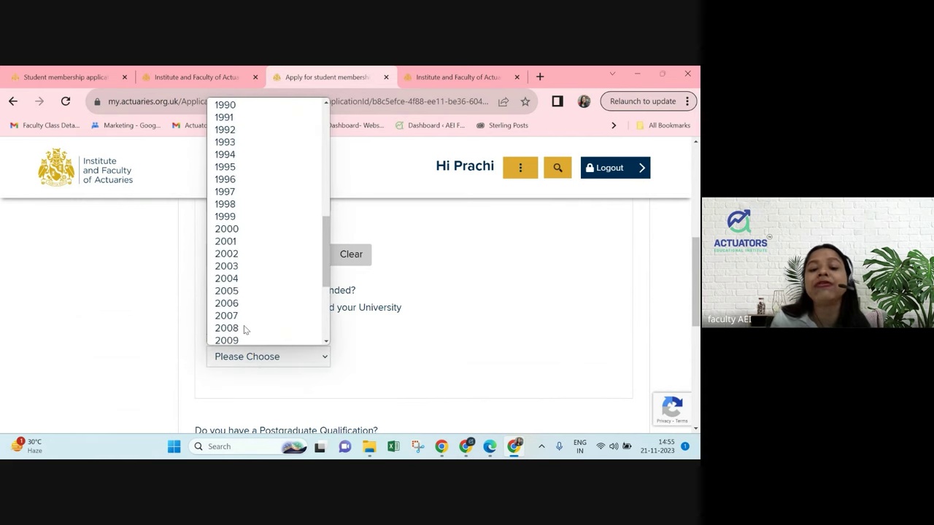
{"action": "scroll", "coordinate": [421, 343], "scroll_direction": "up", "scroll_amount": 3}
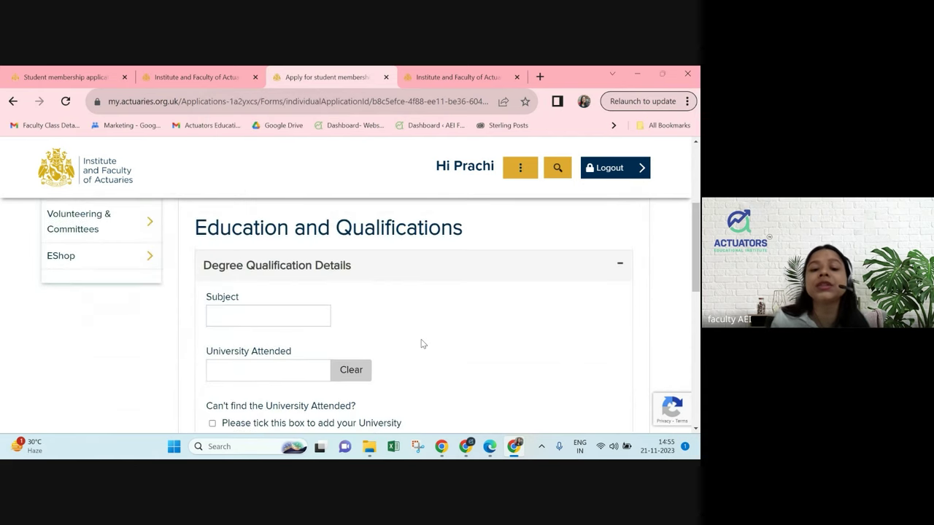
{"action": "scroll", "coordinate": [421, 343], "scroll_direction": "down", "scroll_amount": 1}
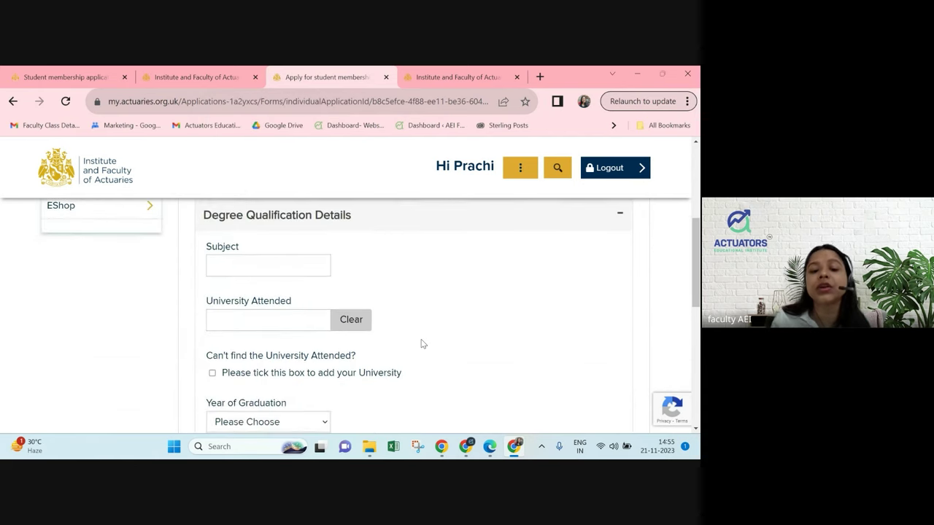
Enable the option to add an unlisted university in the degree details and review the Name of University field.
{"action": "left_click", "coordinate": [276, 272]}
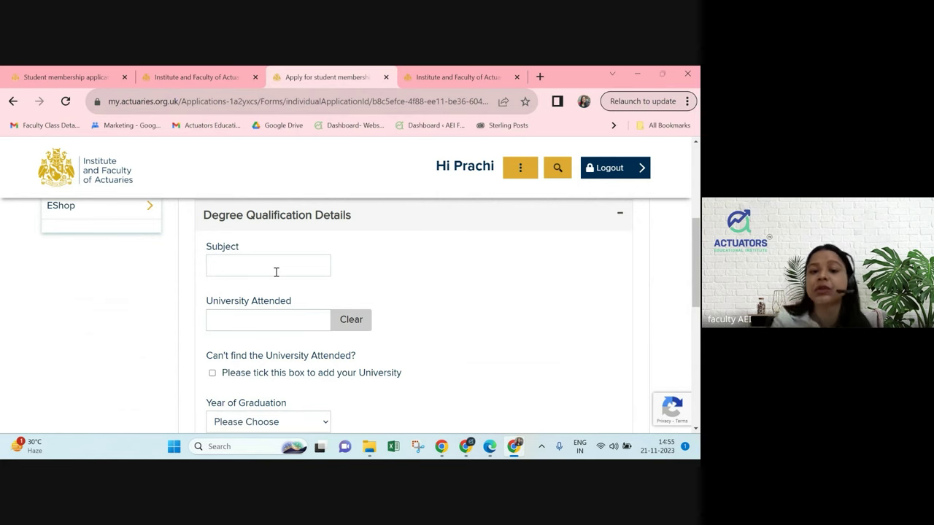
{"action": "scroll", "coordinate": [276, 272], "scroll_direction": "down", "scroll_amount": 1}
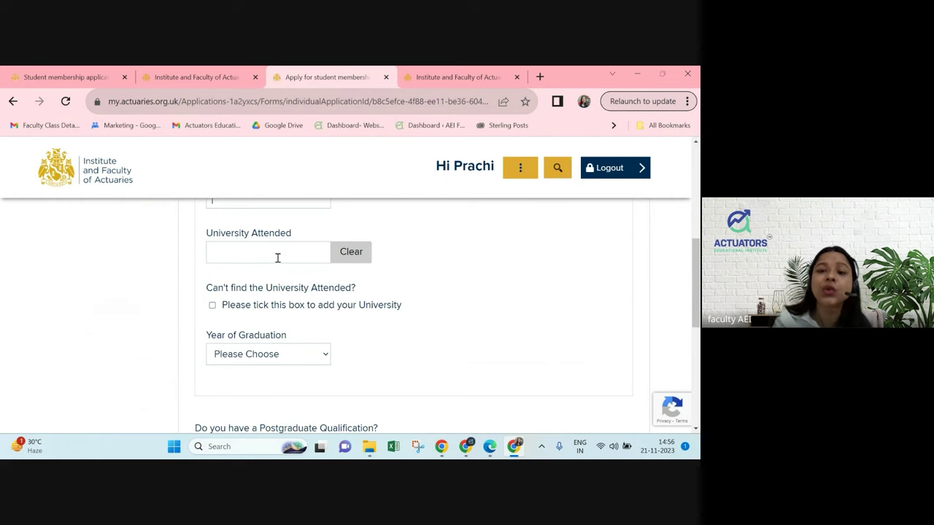
{"action": "scroll", "coordinate": [277, 258], "scroll_direction": "down", "scroll_amount": 1}
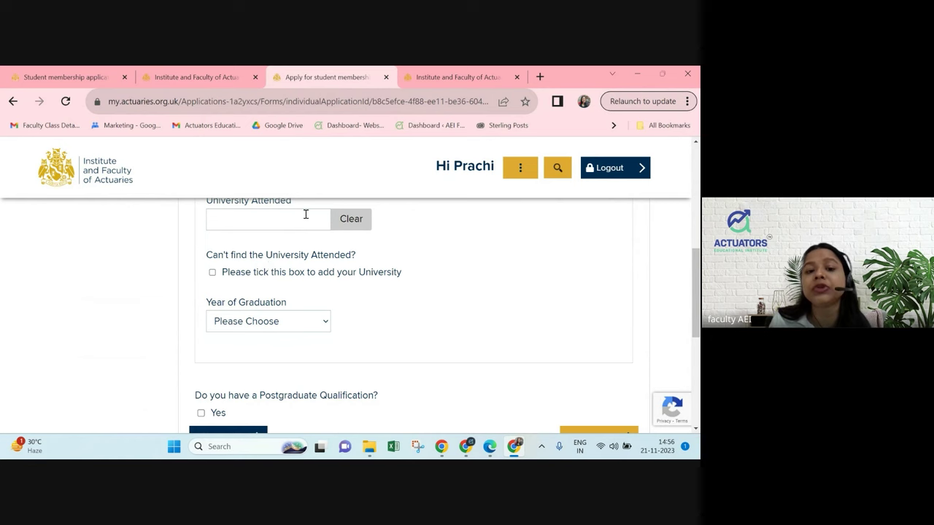
{"action": "left_click", "coordinate": [212, 272]}
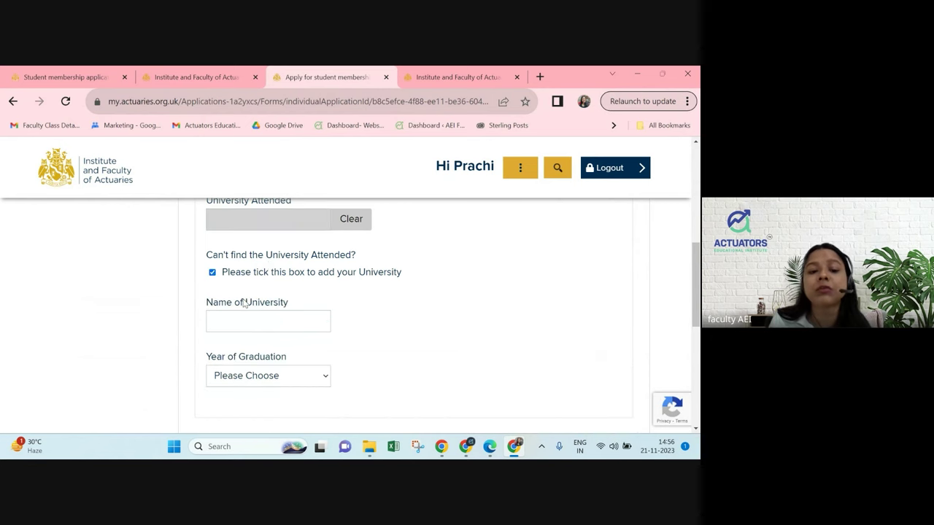
{"action": "scroll", "coordinate": [244, 302], "scroll_direction": "down", "scroll_amount": 2}
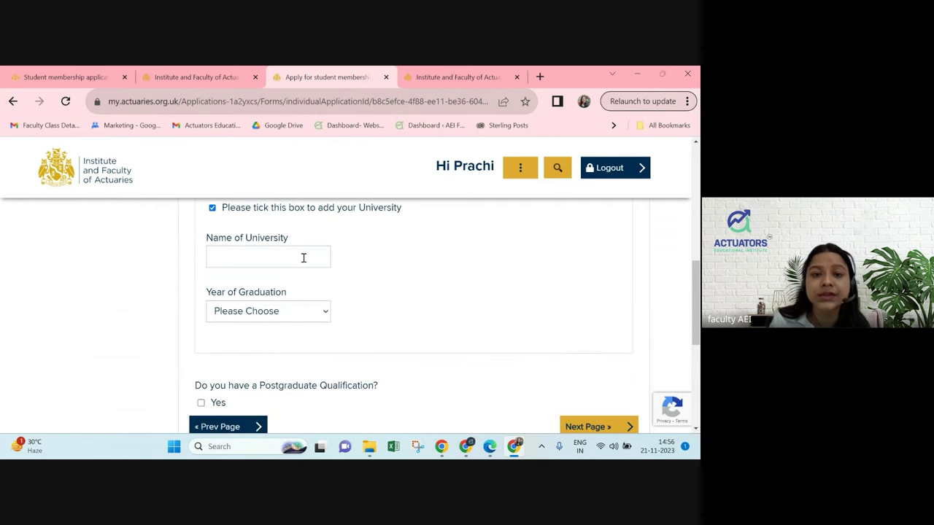
{"action": "scroll", "coordinate": [303, 258], "scroll_direction": "up", "scroll_amount": 2}
{"action": "scroll", "coordinate": [288, 226], "scroll_direction": "down", "scroll_amount": 3}
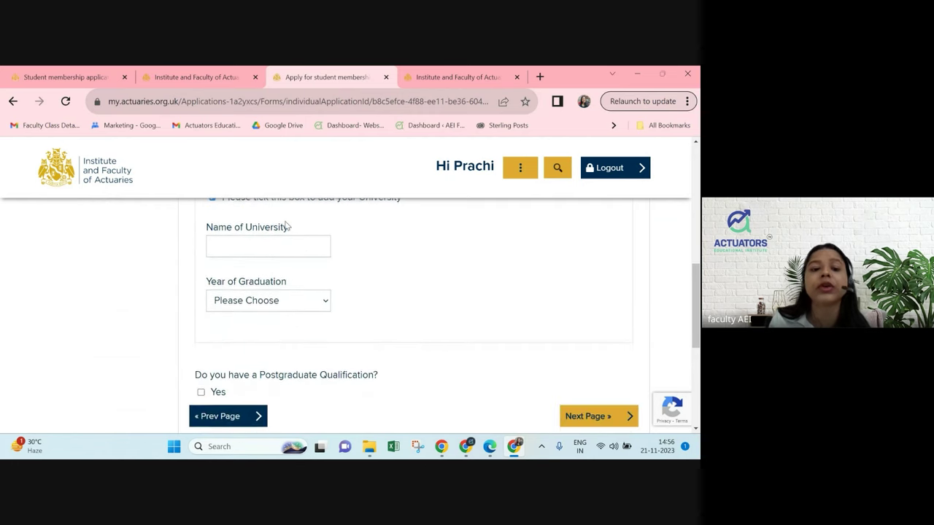
{"action": "scroll", "coordinate": [286, 225], "scroll_direction": "up", "scroll_amount": 2}
{"action": "scroll", "coordinate": [281, 254], "scroll_direction": "up", "scroll_amount": 1}
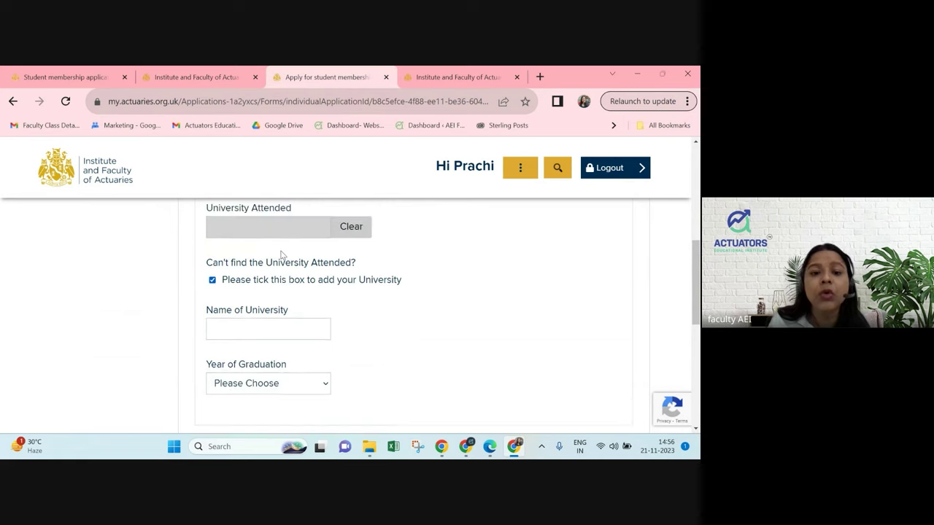
Browse the Year of Graduation choices through the most recent years without selecting one.
{"action": "scroll", "coordinate": [281, 255], "scroll_direction": "down", "scroll_amount": 3}
{"action": "left_click", "coordinate": [269, 303]}
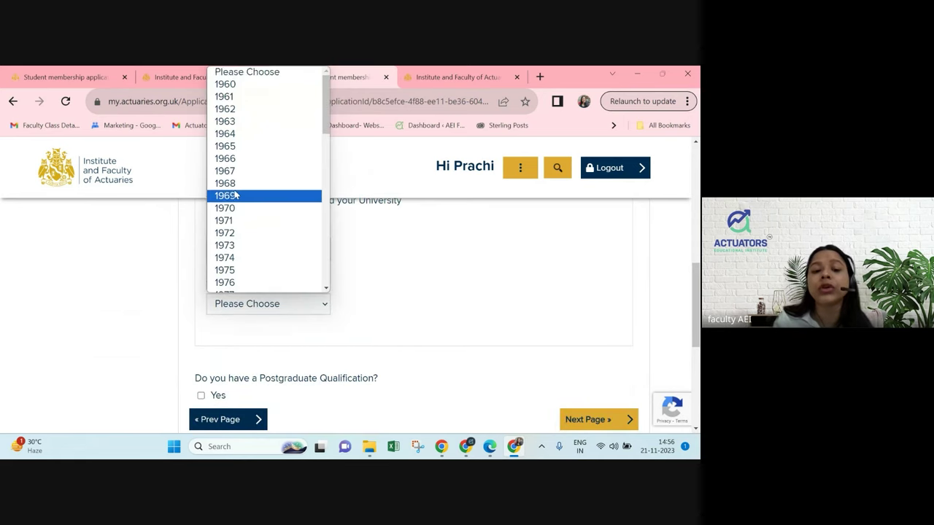
{"action": "scroll", "coordinate": [237, 259], "scroll_direction": "down", "scroll_amount": 15}
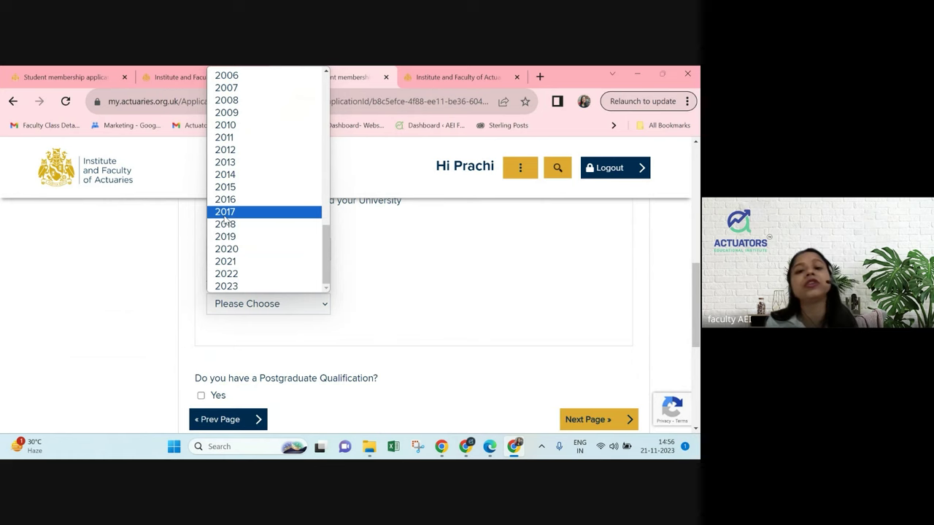
{"action": "scroll", "coordinate": [379, 296], "scroll_direction": "down", "scroll_amount": 3}
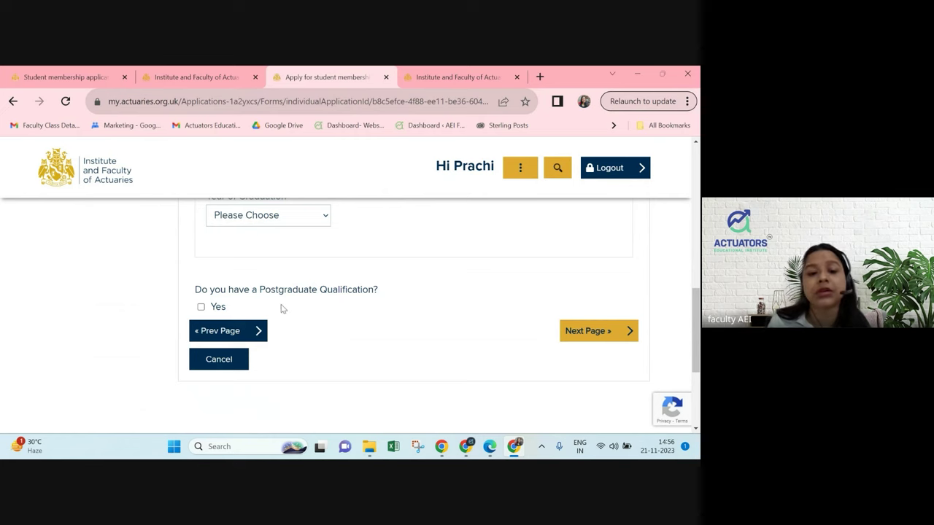
Temporarily enable the Postgraduate Qualification option to inspect its Subject and University Attended fields.
{"action": "left_click", "coordinate": [201, 308]}
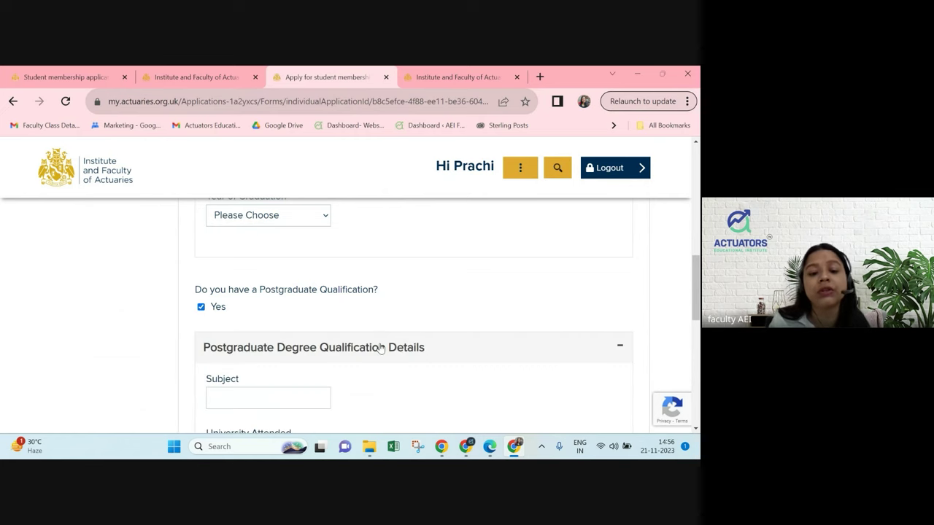
{"action": "scroll", "coordinate": [306, 302], "scroll_direction": "down", "scroll_amount": 2}
{"action": "scroll", "coordinate": [288, 388], "scroll_direction": "down", "scroll_amount": 2}
{"action": "scroll", "coordinate": [288, 389], "scroll_direction": "up", "scroll_amount": 4}
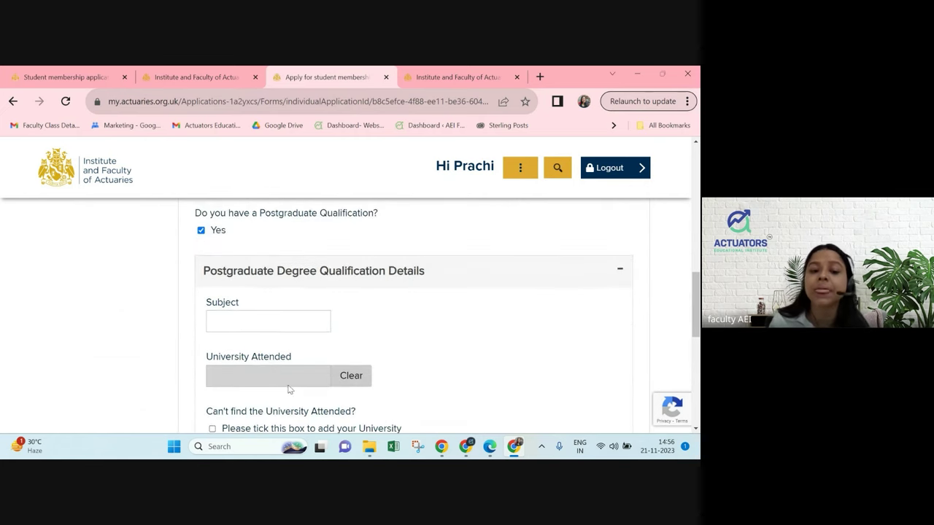
{"action": "left_click", "coordinate": [201, 231]}
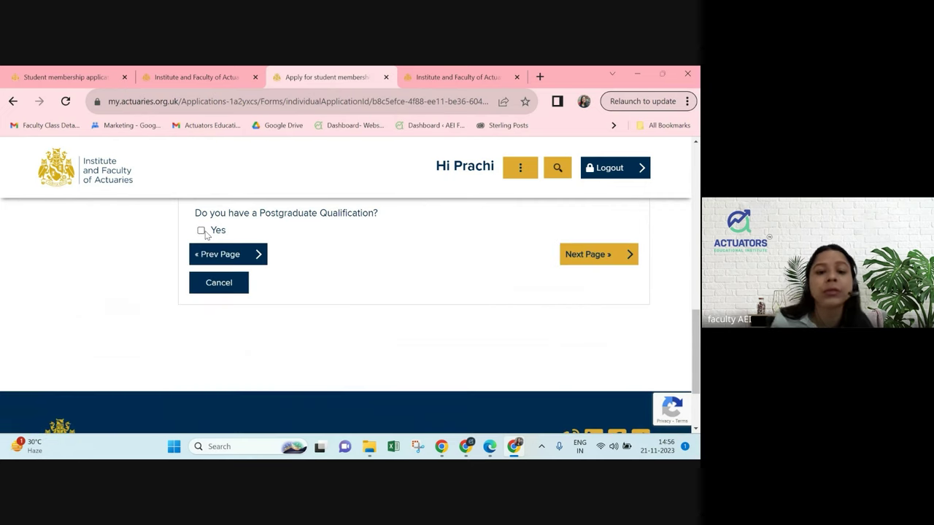
Recheck the degree qualification fields and continue to the reduced rate subscription page.
{"action": "scroll", "coordinate": [205, 234], "scroll_direction": "up", "scroll_amount": 2}
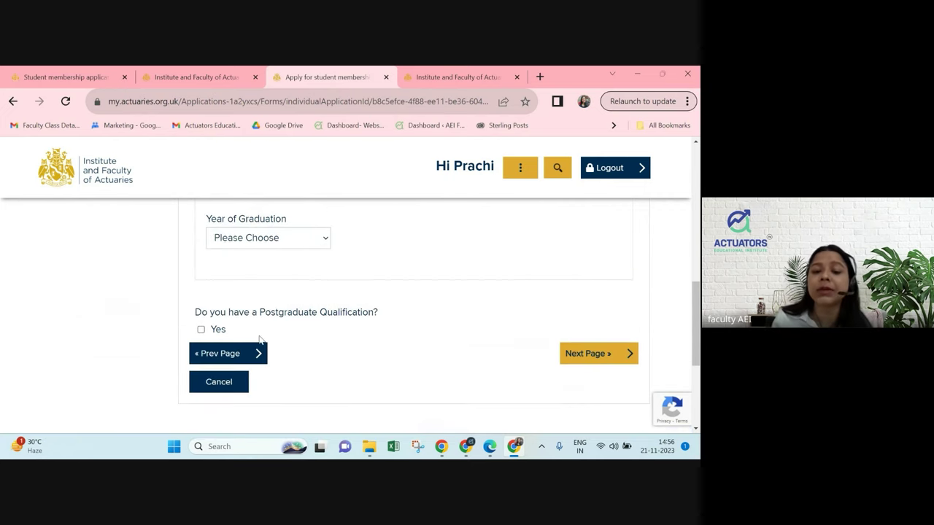
{"action": "scroll", "coordinate": [261, 339], "scroll_direction": "up", "scroll_amount": 3}
{"action": "scroll", "coordinate": [255, 368], "scroll_direction": "down", "scroll_amount": 3}
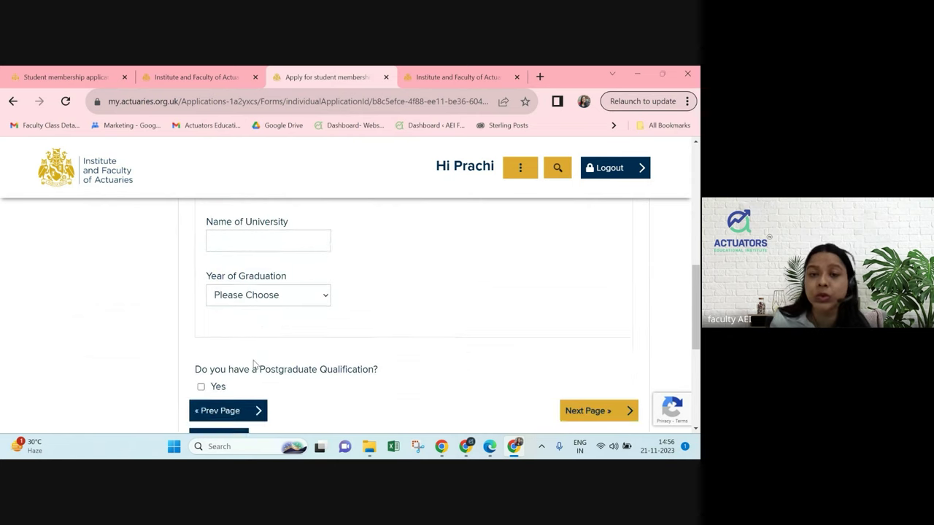
{"action": "left_click", "coordinate": [577, 358]}
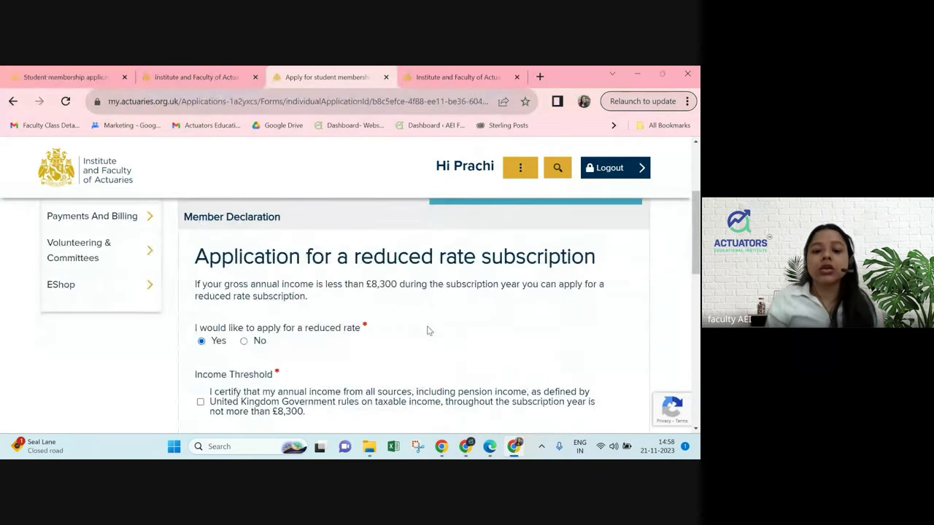
Review the reduced rate subscription eligibility text, the application choice and the Income Threshold declaration.
{"action": "scroll", "coordinate": [430, 330], "scroll_direction": "up", "scroll_amount": 2}
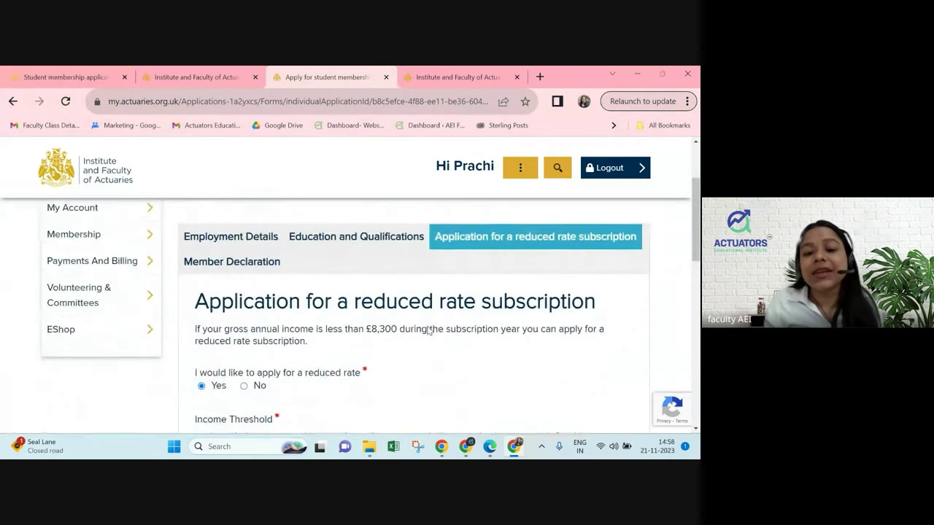
{"action": "scroll", "coordinate": [429, 331], "scroll_direction": "up", "scroll_amount": 1}
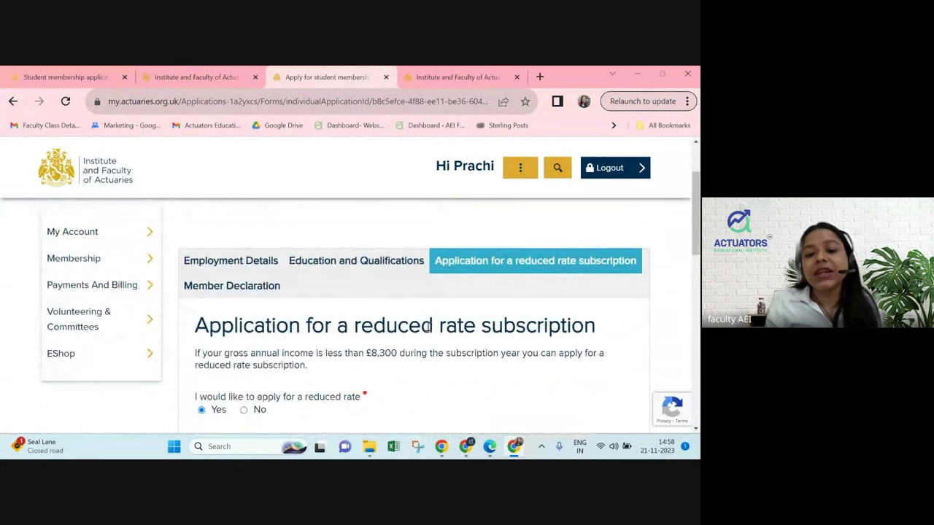
{"action": "left_click", "coordinate": [387, 266]}
{"action": "left_click", "coordinate": [471, 263]}
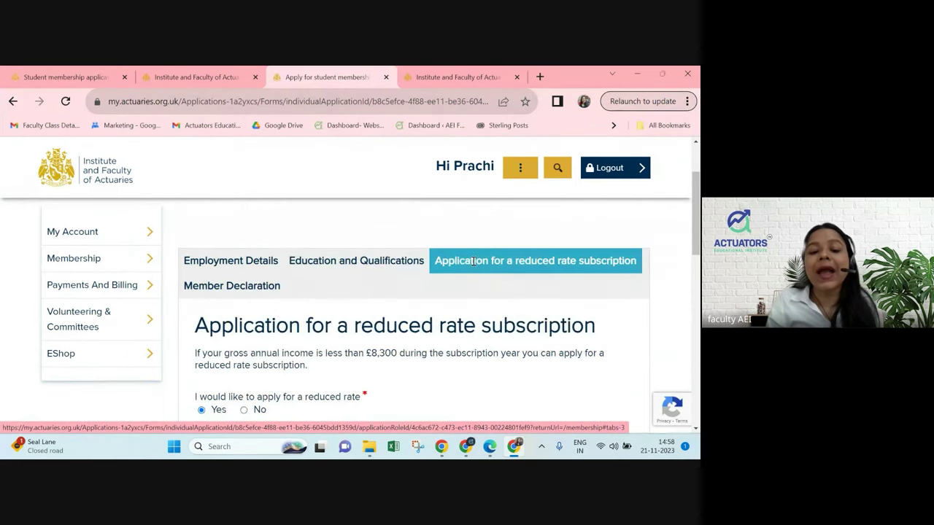
{"action": "scroll", "coordinate": [474, 261], "scroll_direction": "down", "scroll_amount": 2}
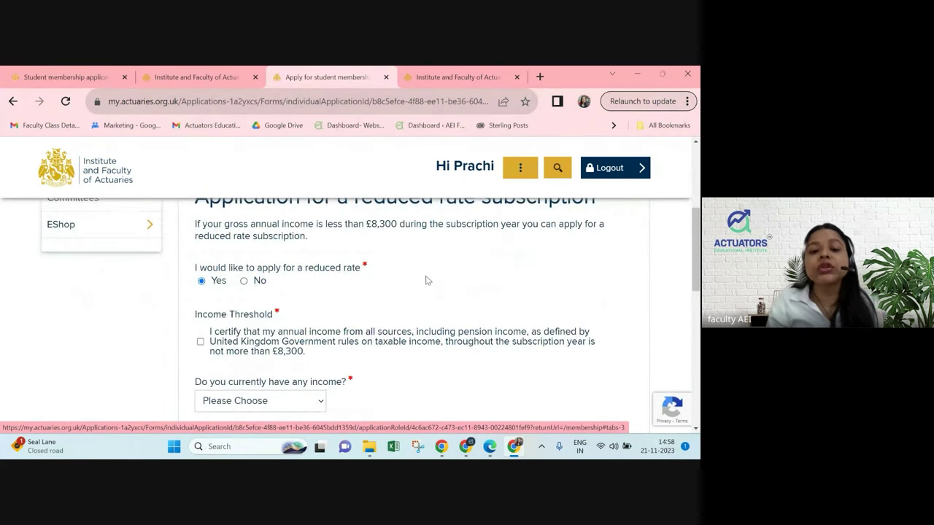
{"action": "scroll", "coordinate": [427, 279], "scroll_direction": "up", "scroll_amount": 1}
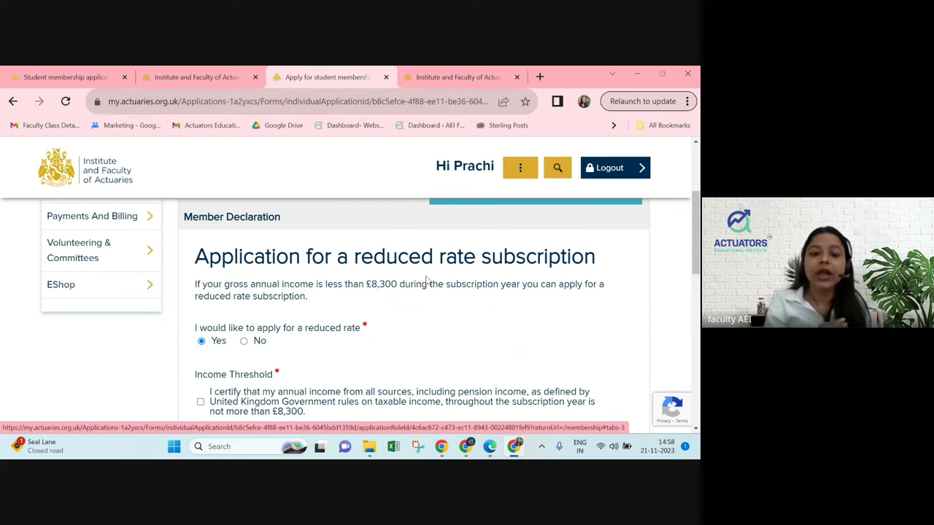
{"action": "scroll", "coordinate": [427, 279], "scroll_direction": "down", "scroll_amount": 1}
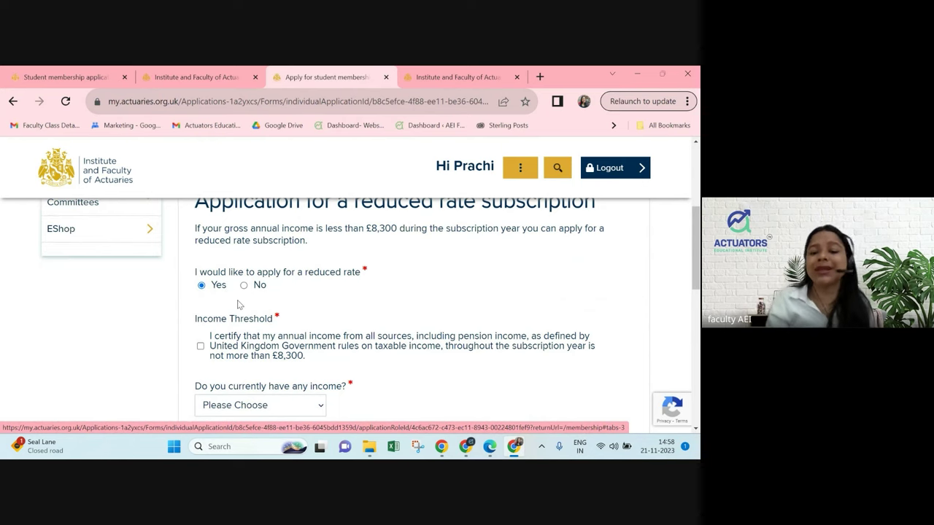
{"action": "scroll", "coordinate": [236, 298], "scroll_direction": "down", "scroll_amount": 1}
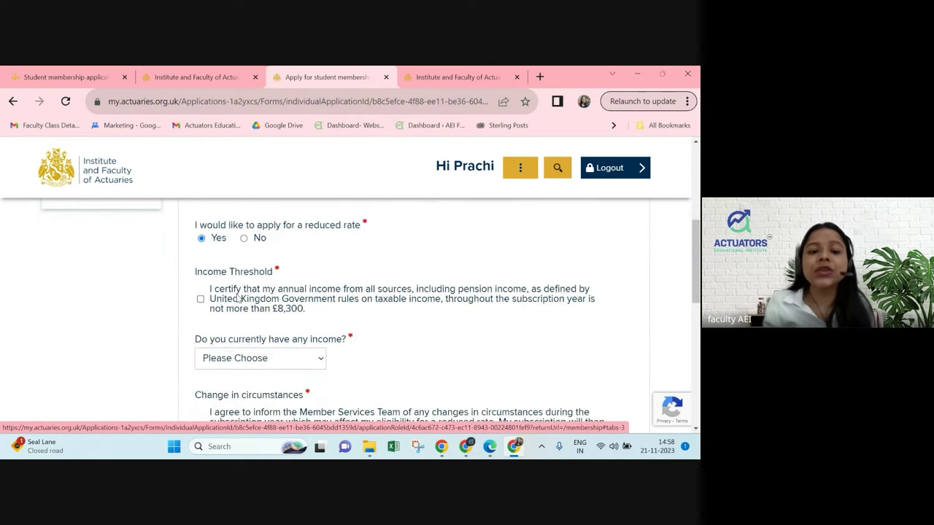
Certify that annual income is within the Income Threshold and answer No to currently having any income.
{"action": "scroll", "coordinate": [207, 265], "scroll_direction": "down", "scroll_amount": 1}
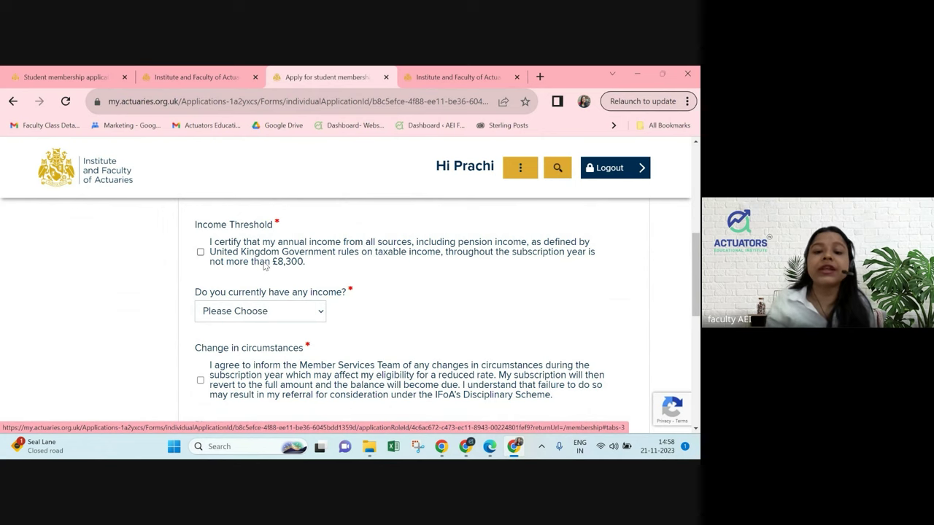
{"action": "left_click", "coordinate": [200, 252]}
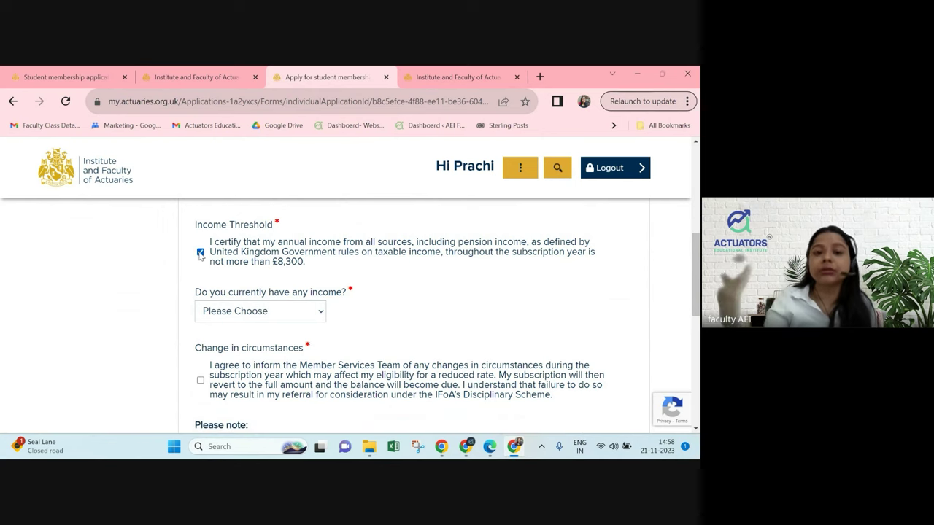
{"action": "scroll", "coordinate": [201, 253], "scroll_direction": "down", "scroll_amount": 1}
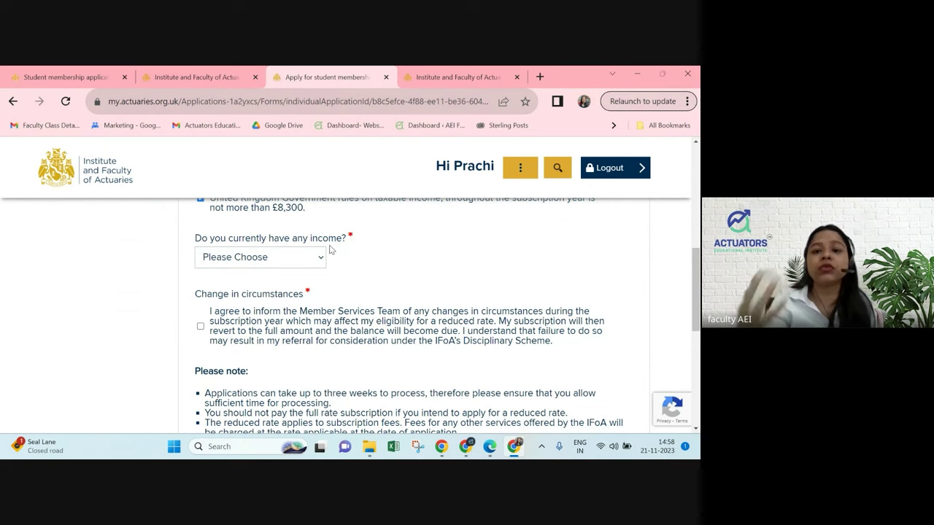
{"action": "left_click", "coordinate": [267, 257]}
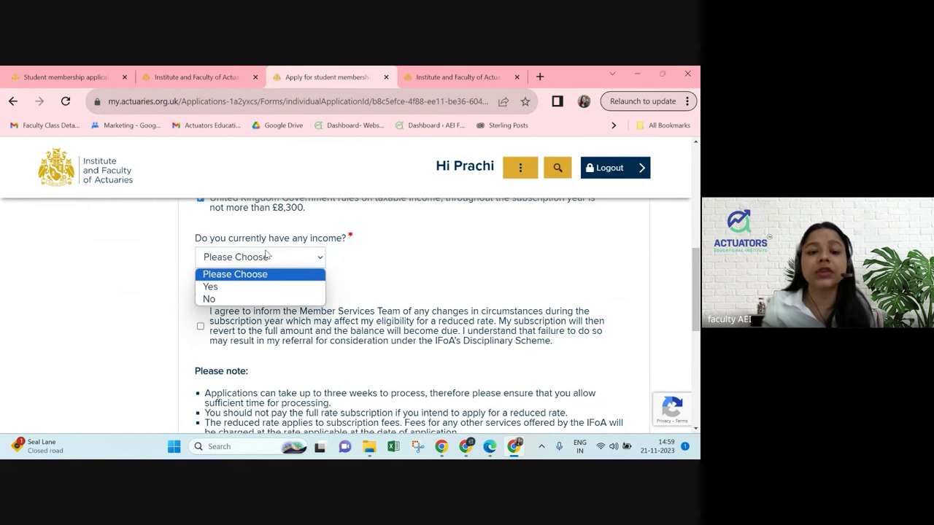
{"action": "left_click", "coordinate": [221, 297]}
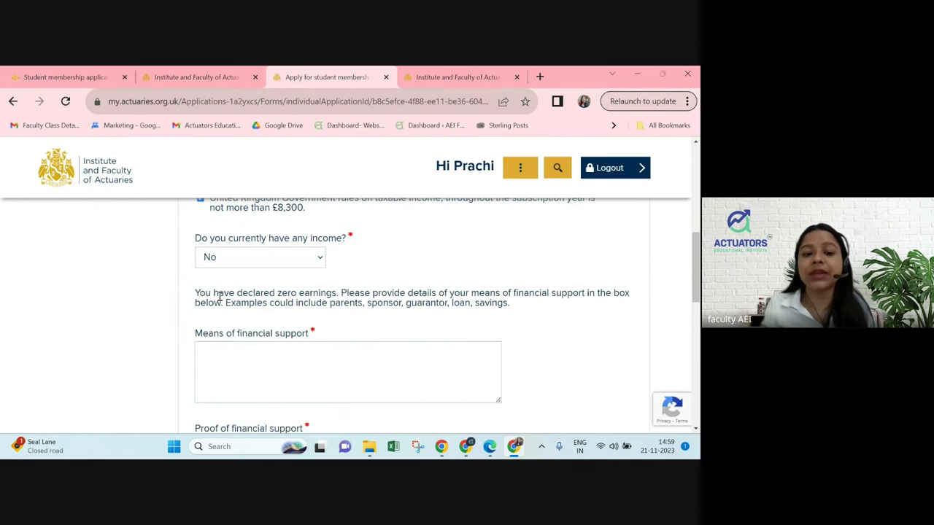
Enter "Parents" as the means of financial support.
{"action": "scroll", "coordinate": [220, 297], "scroll_direction": "down", "scroll_amount": 1}
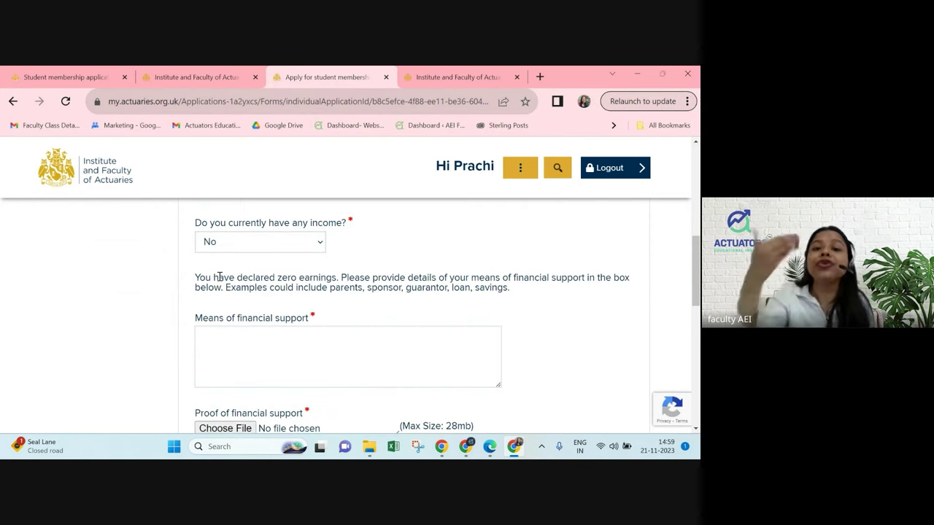
{"action": "scroll", "coordinate": [220, 262], "scroll_direction": "down", "scroll_amount": 3}
{"action": "left_click", "coordinate": [219, 297]}
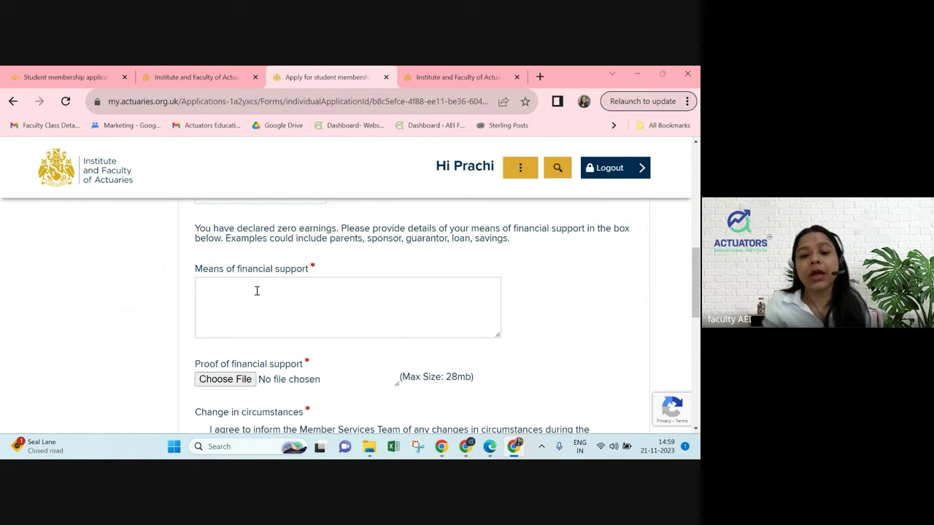
{"action": "type", "text": "Parents"}
Check the Proof of financial support requirement, and switch to Microsoft Edge to examine the reduced rate proof sample in Membership 2023-24.pdf.
{"action": "scroll", "coordinate": [257, 291], "scroll_direction": "down", "scroll_amount": 2}
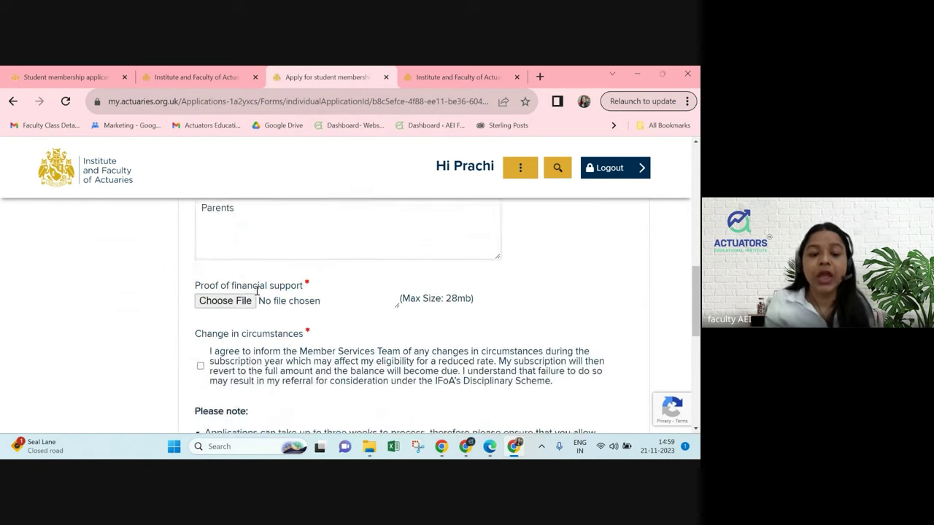
{"action": "scroll", "coordinate": [257, 291], "scroll_direction": "down", "scroll_amount": 2}
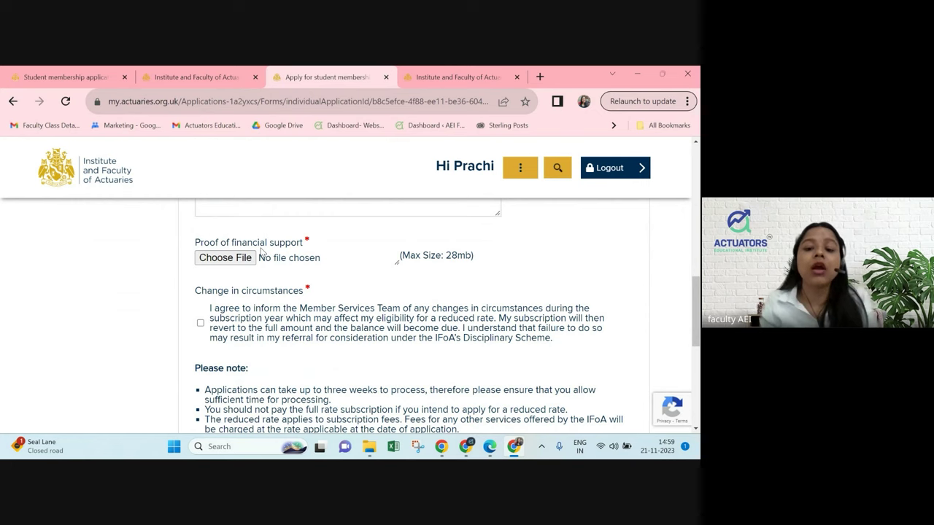
{"action": "left_click", "coordinate": [490, 449]}
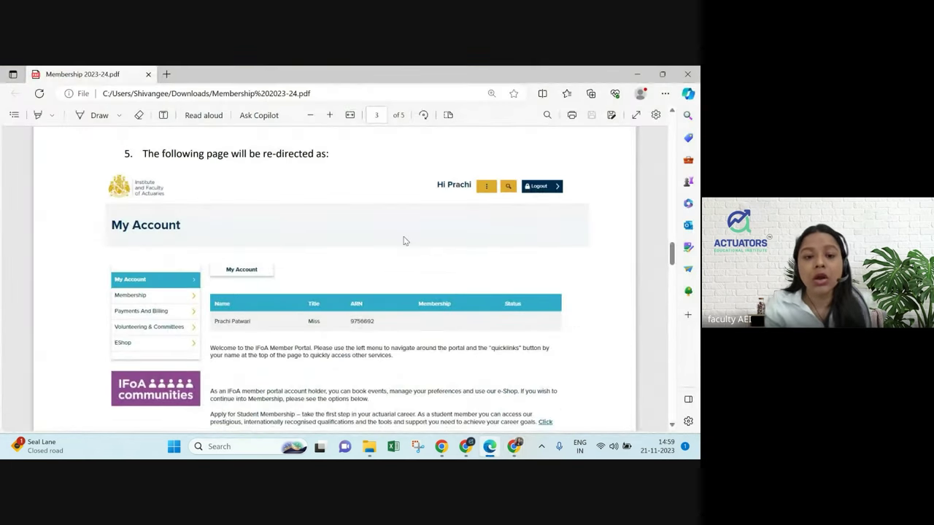
{"action": "scroll", "coordinate": [406, 241], "scroll_direction": "down", "scroll_amount": 5}
{"action": "scroll", "coordinate": [406, 241], "scroll_direction": "down", "scroll_amount": 5}
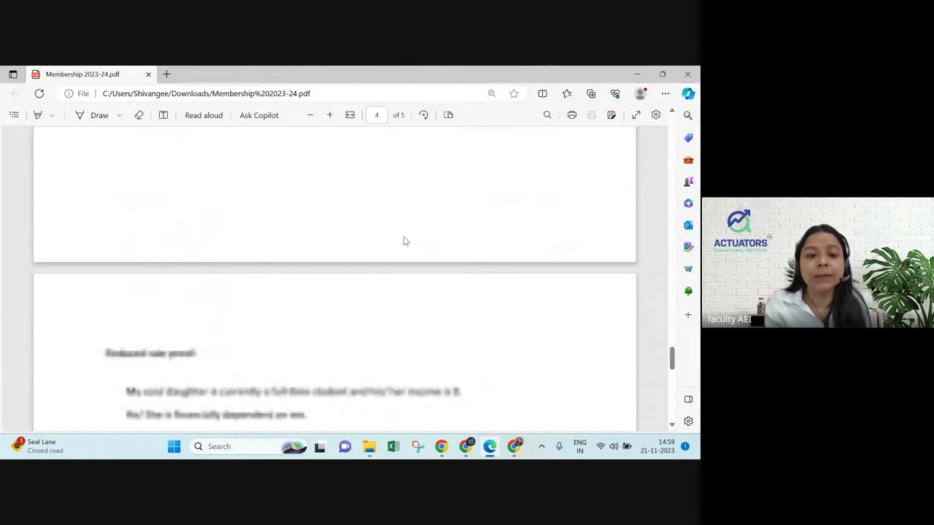
{"action": "scroll", "coordinate": [406, 241], "scroll_direction": "down", "scroll_amount": 3}
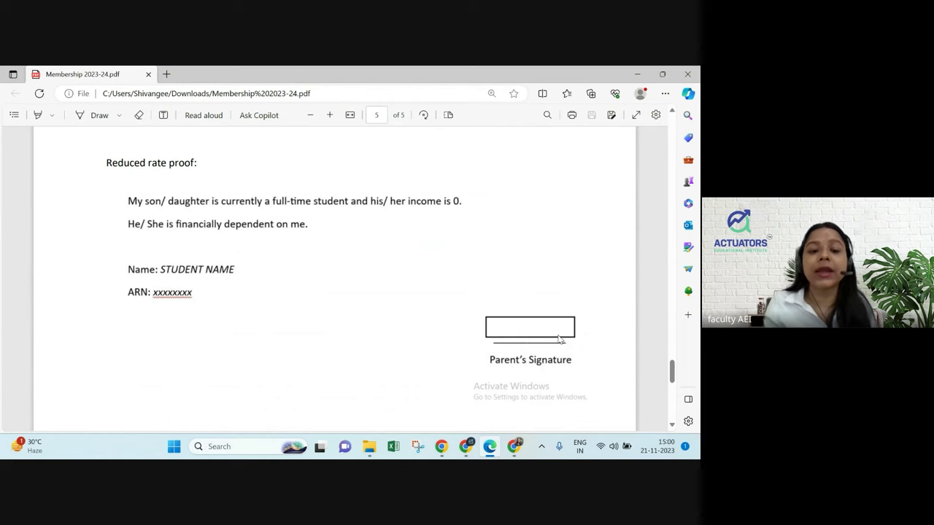
Switch back to the application in Chrome, agree to the Change in circumstances statement and try to continue past the reduced rate section.
{"action": "left_click", "coordinate": [639, 73]}
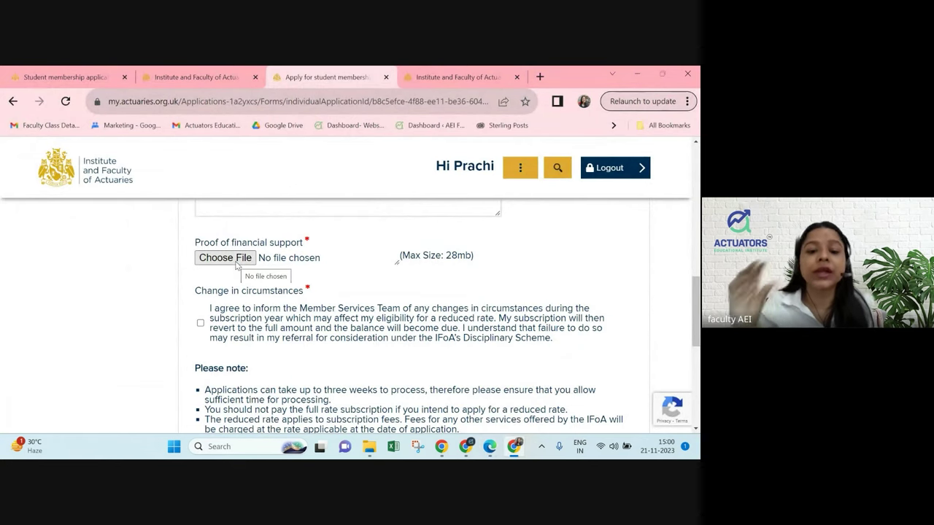
{"action": "scroll", "coordinate": [235, 266], "scroll_direction": "down", "scroll_amount": 1}
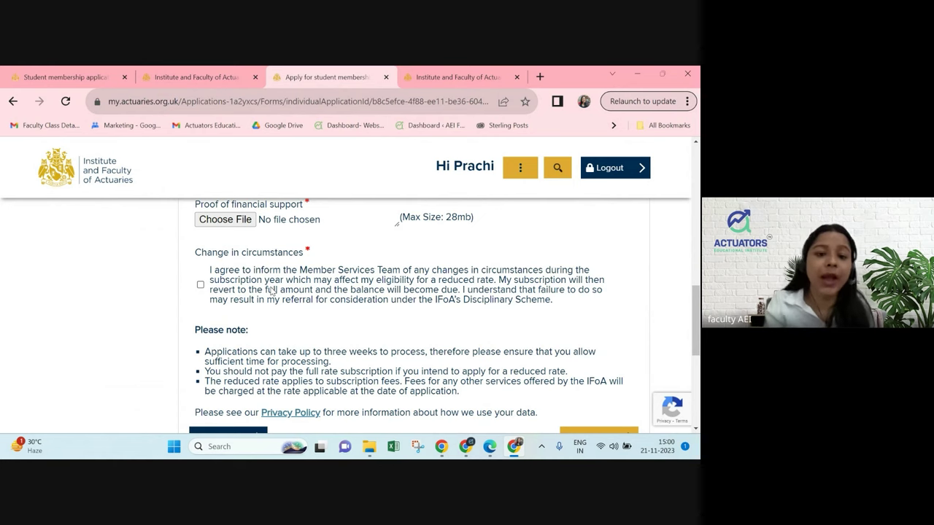
{"action": "left_click", "coordinate": [201, 285]}
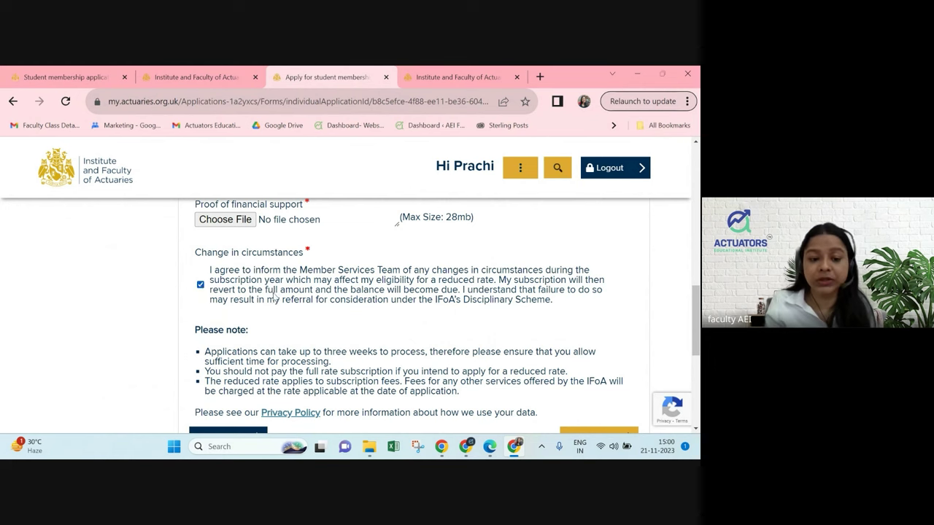
{"action": "scroll", "coordinate": [274, 297], "scroll_direction": "down", "scroll_amount": 2}
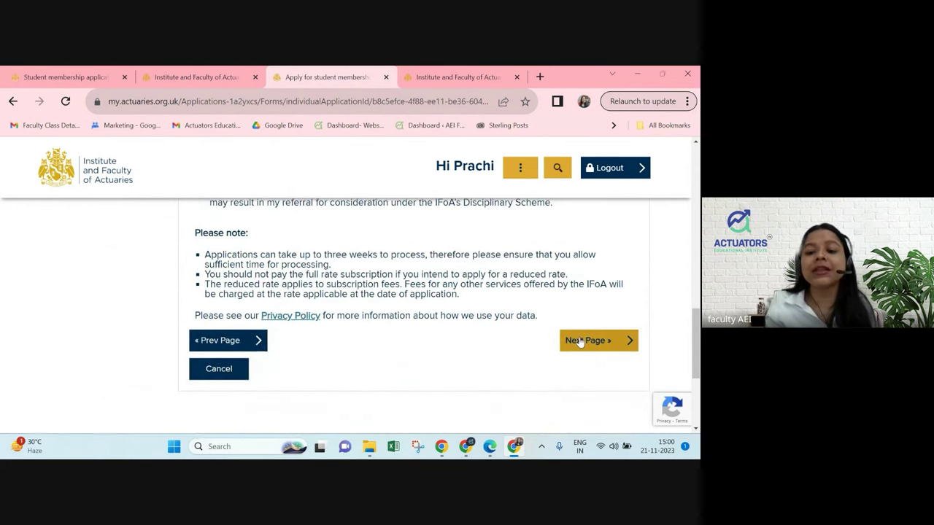
{"action": "left_click", "coordinate": [581, 341]}
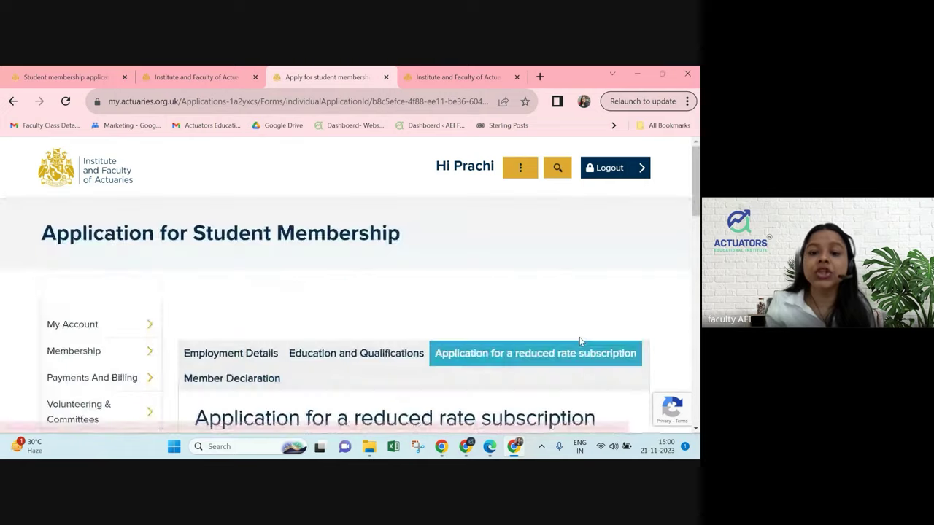
Open the Member Declaration section, agree to the applicant's declaration and submit the student membership application.
{"action": "left_click", "coordinate": [224, 271]}
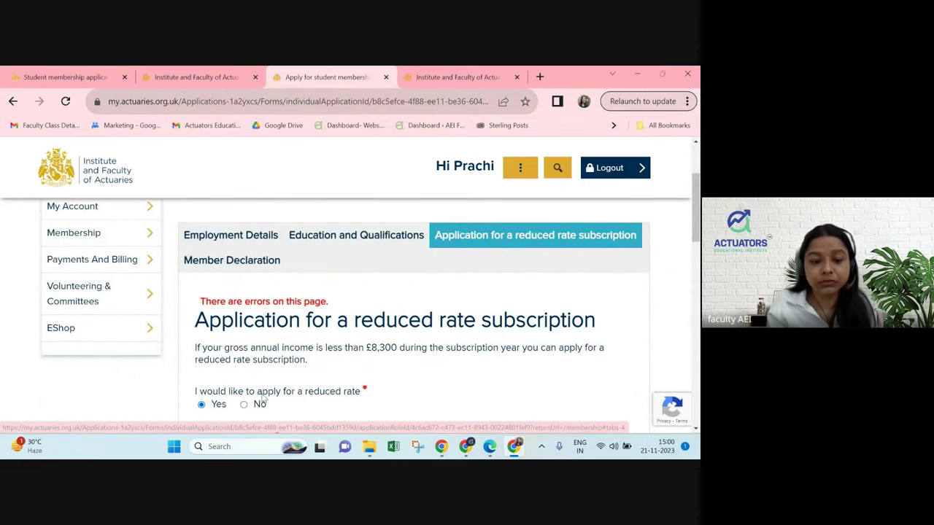
{"action": "scroll", "coordinate": [332, 290], "scroll_direction": "down", "scroll_amount": 3}
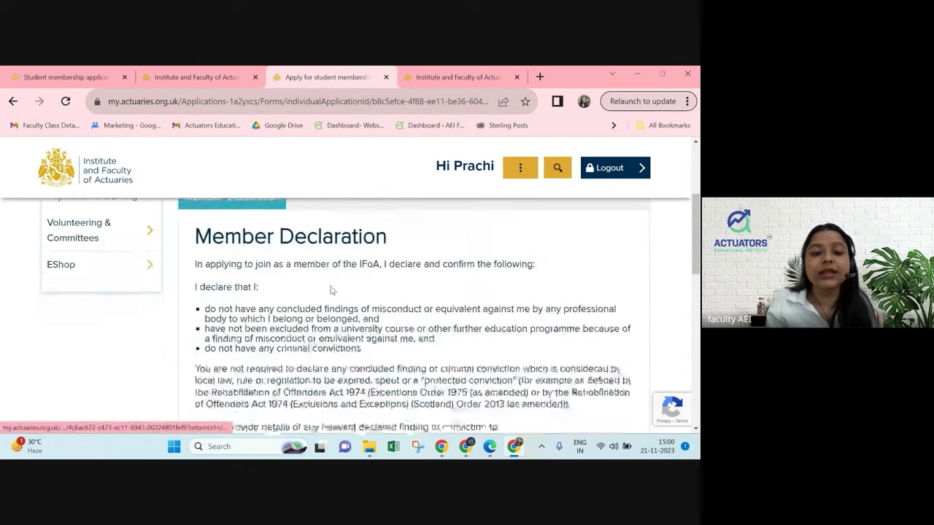
{"action": "scroll", "coordinate": [330, 291], "scroll_direction": "down", "scroll_amount": 3}
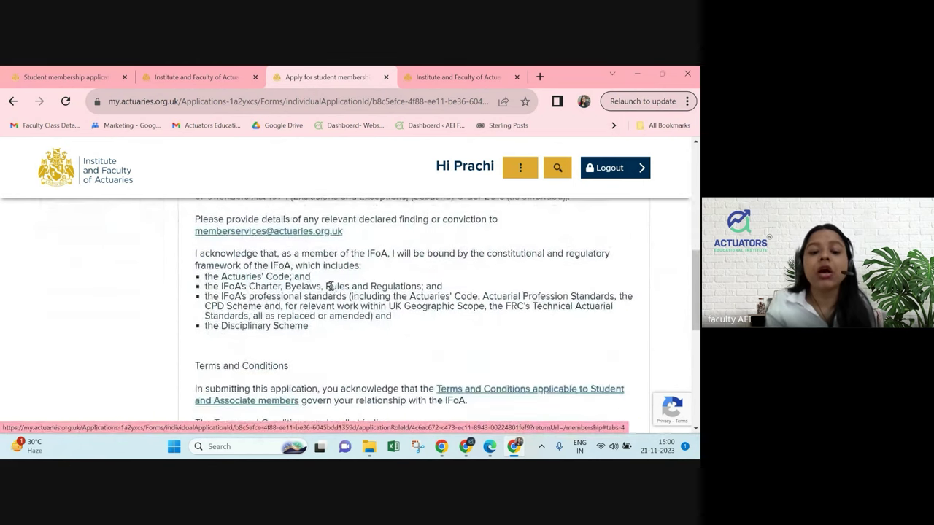
{"action": "scroll", "coordinate": [331, 289], "scroll_direction": "up", "scroll_amount": 2}
{"action": "scroll", "coordinate": [332, 291], "scroll_direction": "down", "scroll_amount": 3}
{"action": "scroll", "coordinate": [330, 291], "scroll_direction": "down", "scroll_amount": 1}
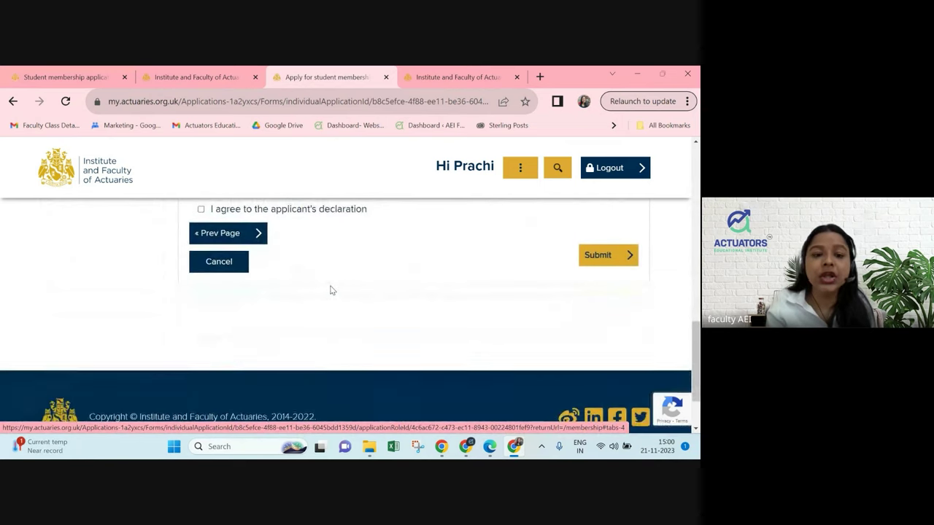
{"action": "scroll", "coordinate": [330, 290], "scroll_direction": "up", "scroll_amount": 2}
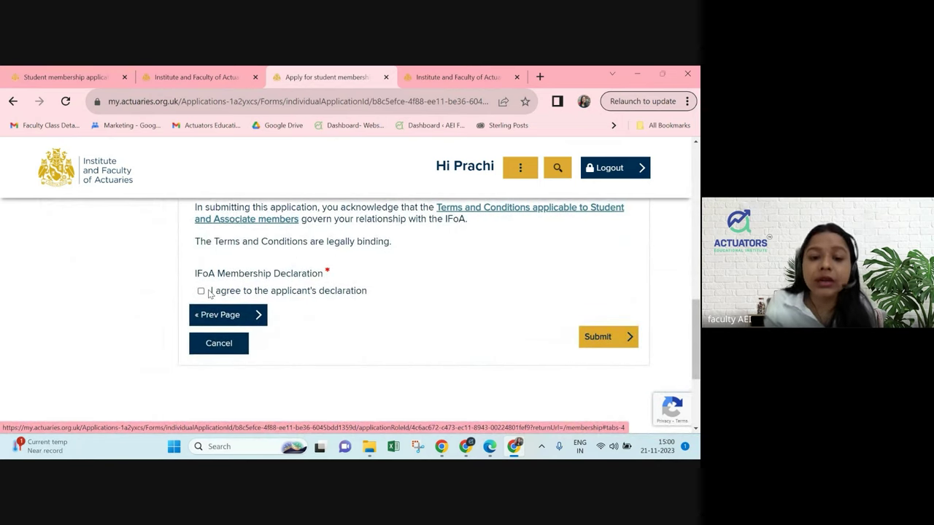
{"action": "left_click", "coordinate": [208, 291]}
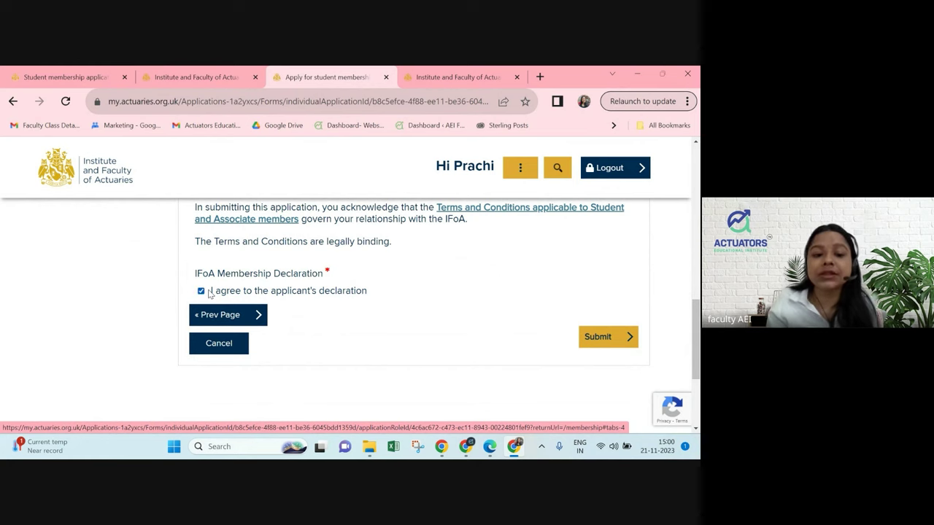
{"action": "left_click", "coordinate": [610, 339]}
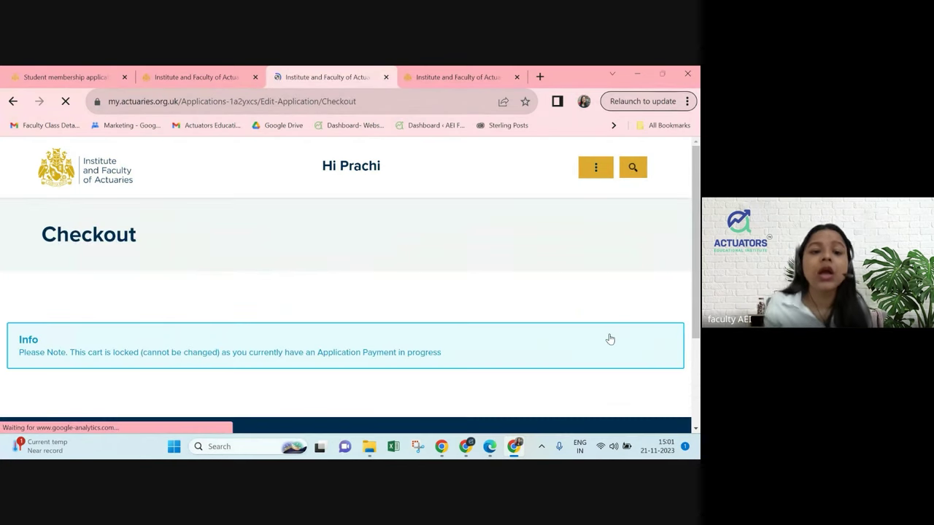
Check the payment method, fee items and total price in the checkout basket, and proceed to Address Details.
{"action": "scroll", "coordinate": [483, 283], "scroll_direction": "down", "scroll_amount": 5}
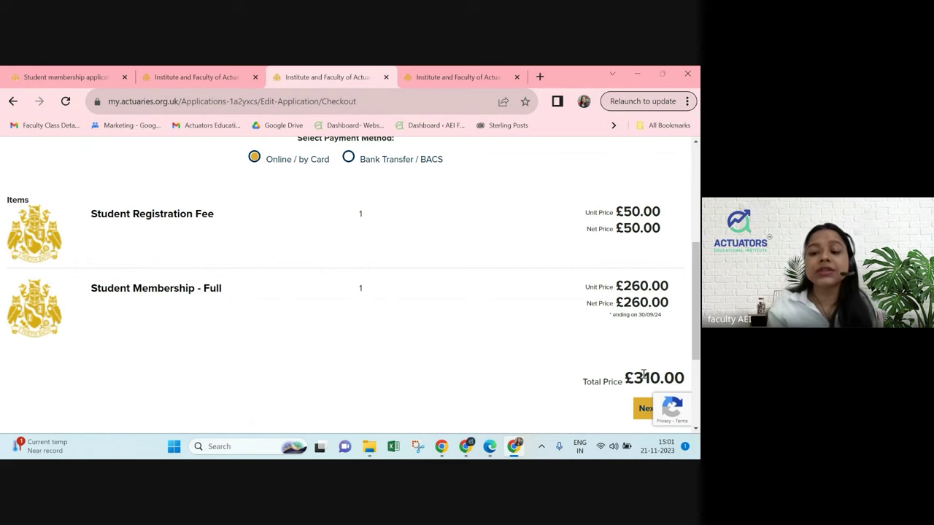
{"action": "scroll", "coordinate": [643, 373], "scroll_direction": "down", "scroll_amount": 2}
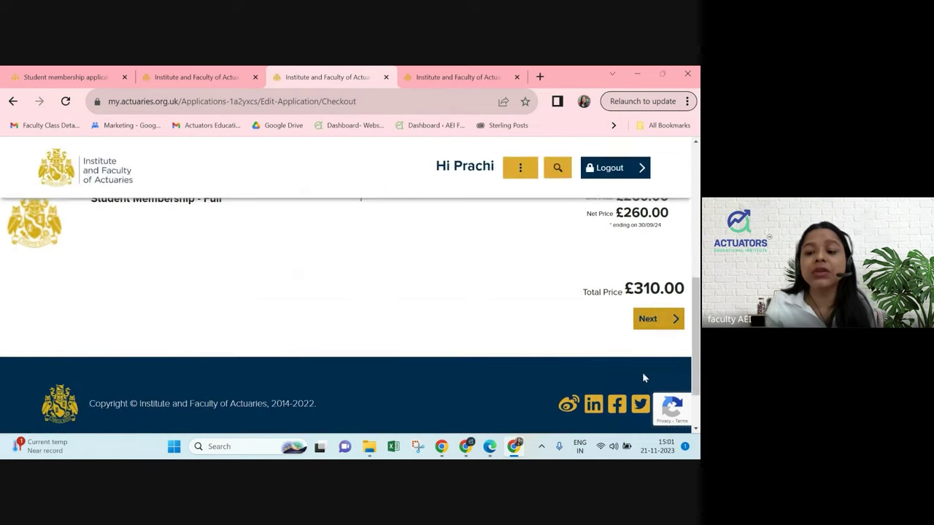
{"action": "left_click", "coordinate": [658, 320]}
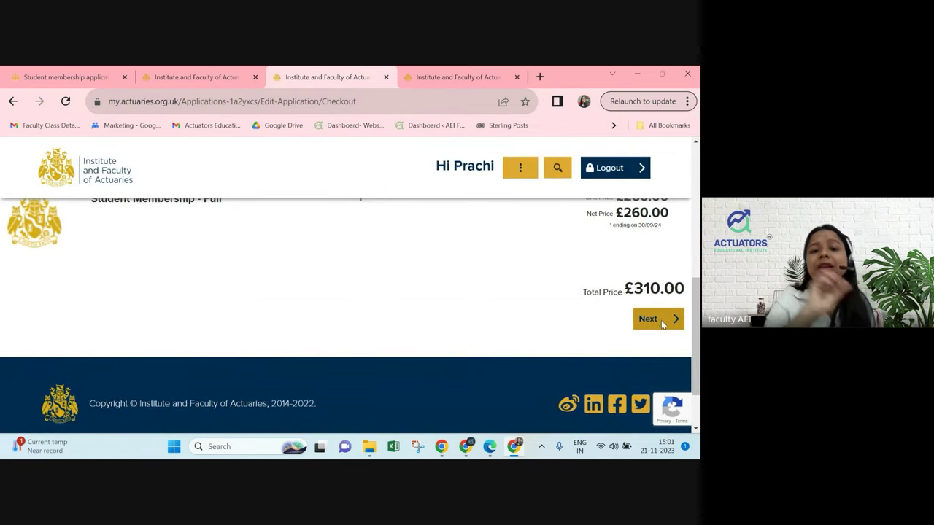
Review the billing address form at checkout, from address selection and contact fields through town, county and country.
{"action": "scroll", "coordinate": [80, 324], "scroll_direction": "up", "scroll_amount": 3}
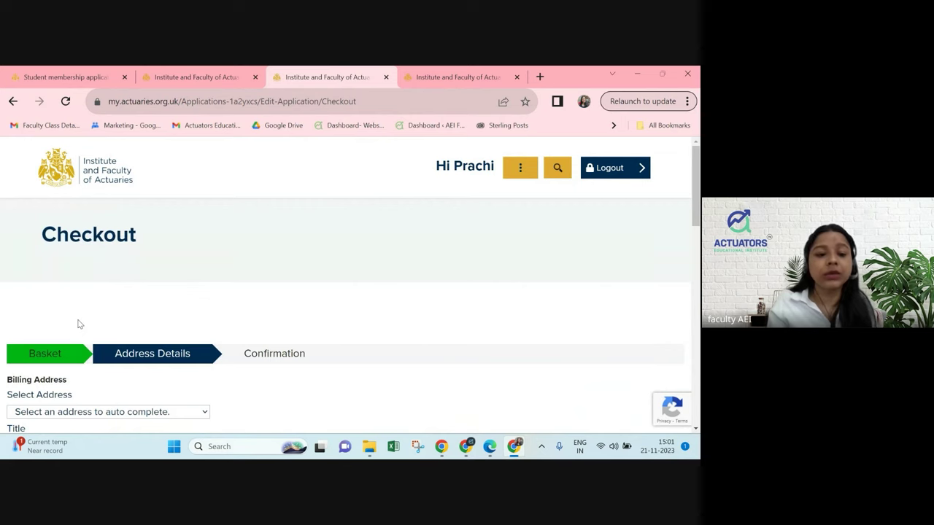
{"action": "scroll", "coordinate": [81, 324], "scroll_direction": "down", "scroll_amount": 10}
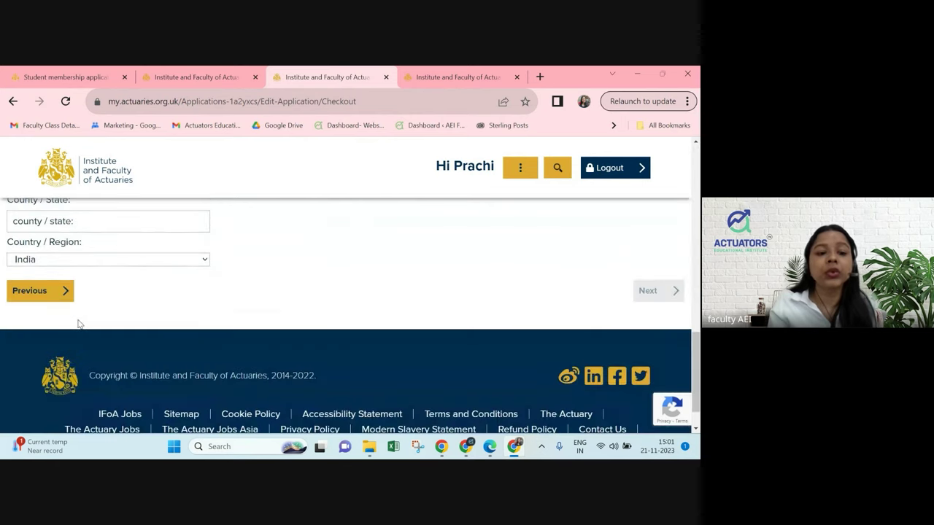
{"action": "scroll", "coordinate": [81, 324], "scroll_direction": "up", "scroll_amount": 10}
{"action": "scroll", "coordinate": [78, 320], "scroll_direction": "down", "scroll_amount": 5}
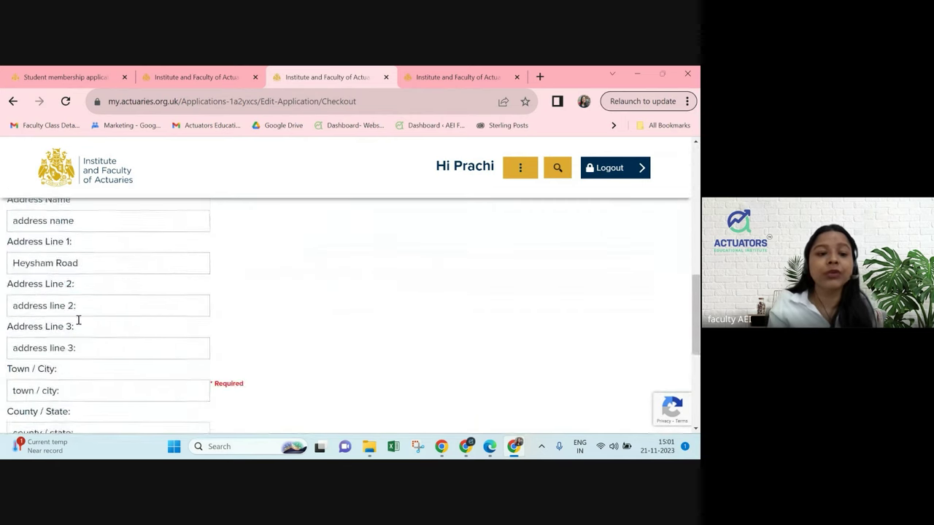
{"action": "scroll", "coordinate": [78, 320], "scroll_direction": "down", "scroll_amount": 3}
{"action": "scroll", "coordinate": [78, 319], "scroll_direction": "up", "scroll_amount": 8}
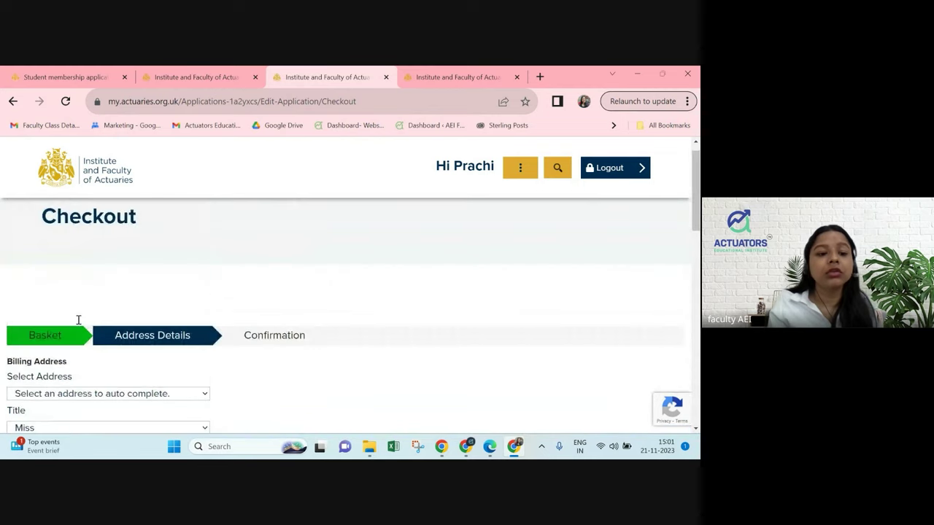
{"action": "scroll", "coordinate": [78, 320], "scroll_direction": "down", "scroll_amount": 1}
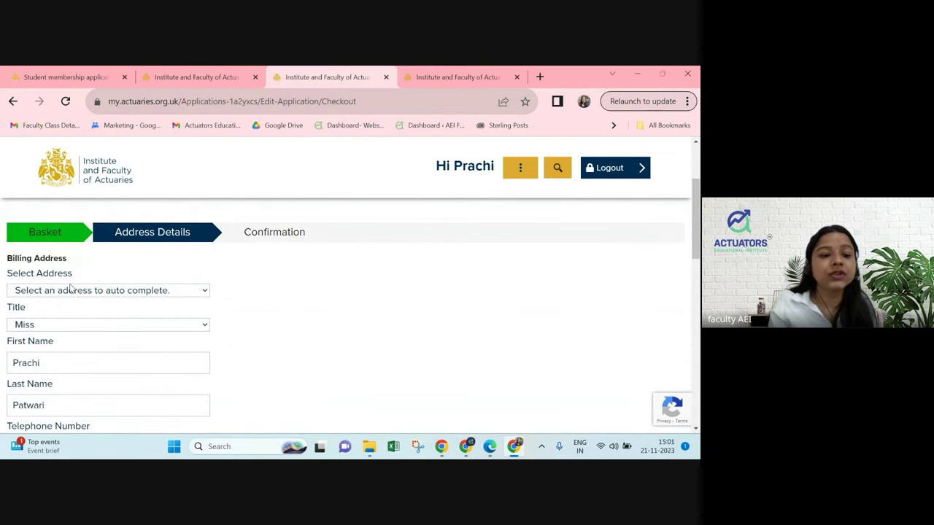
{"action": "scroll", "coordinate": [79, 343], "scroll_direction": "down", "scroll_amount": 4}
{"action": "scroll", "coordinate": [72, 319], "scroll_direction": "down", "scroll_amount": 2}
{"action": "scroll", "coordinate": [246, 281], "scroll_direction": "up", "scroll_amount": 4}
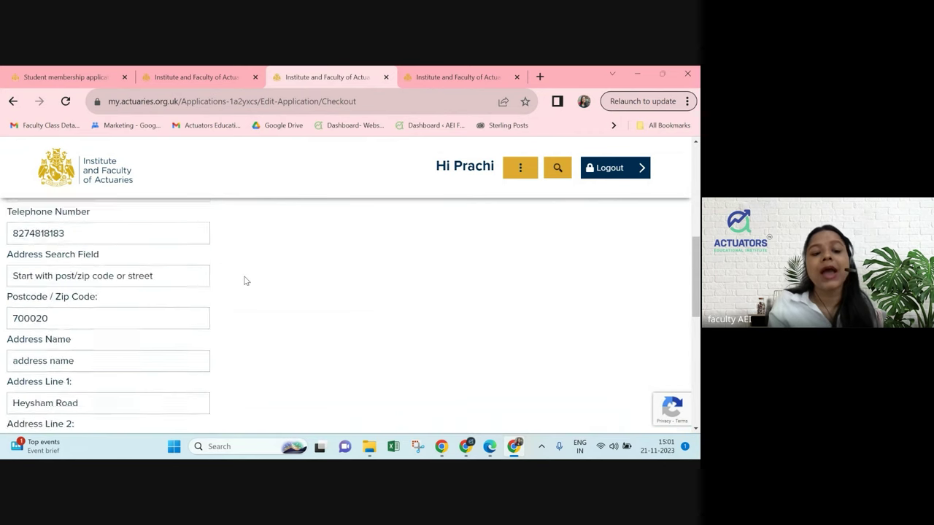
{"action": "scroll", "coordinate": [246, 281], "scroll_direction": "up", "scroll_amount": 5}
{"action": "scroll", "coordinate": [241, 343], "scroll_direction": "down", "scroll_amount": 1}
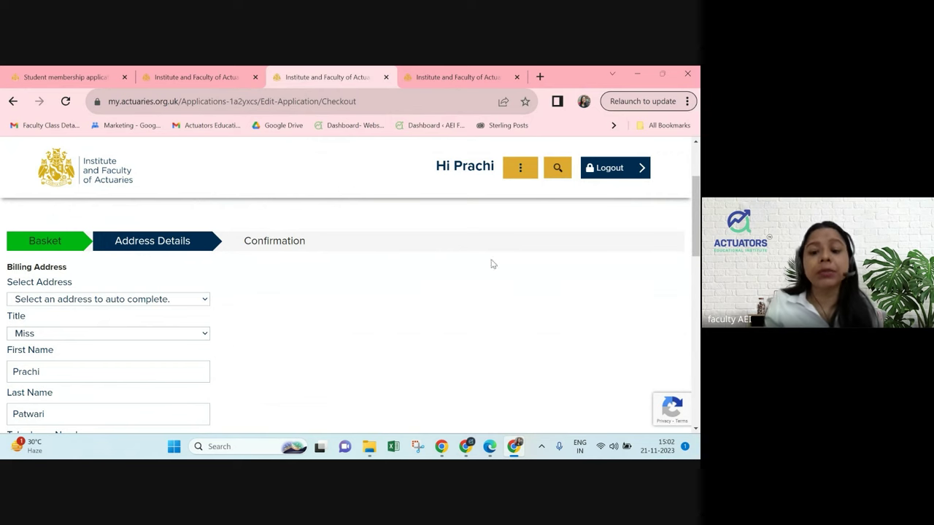
Switch to Microsoft Edge and examine the reduced rate proof sample in Membership 2023-24.pdf again.
{"action": "mouse_move", "coordinate": [489, 446]}
{"action": "left_click", "coordinate": [485, 387]}
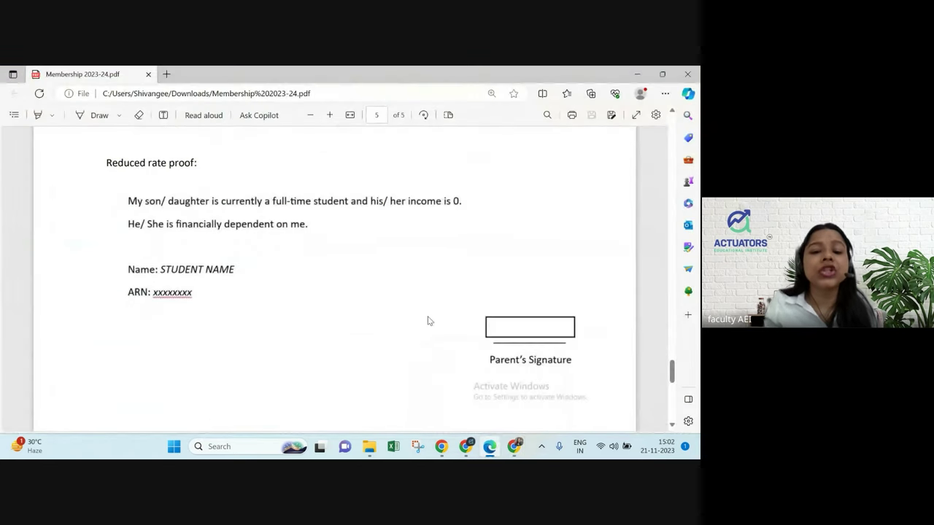
{"action": "scroll", "coordinate": [429, 321], "scroll_direction": "down", "scroll_amount": 1}
{"action": "scroll", "coordinate": [430, 321], "scroll_direction": "up", "scroll_amount": 1}
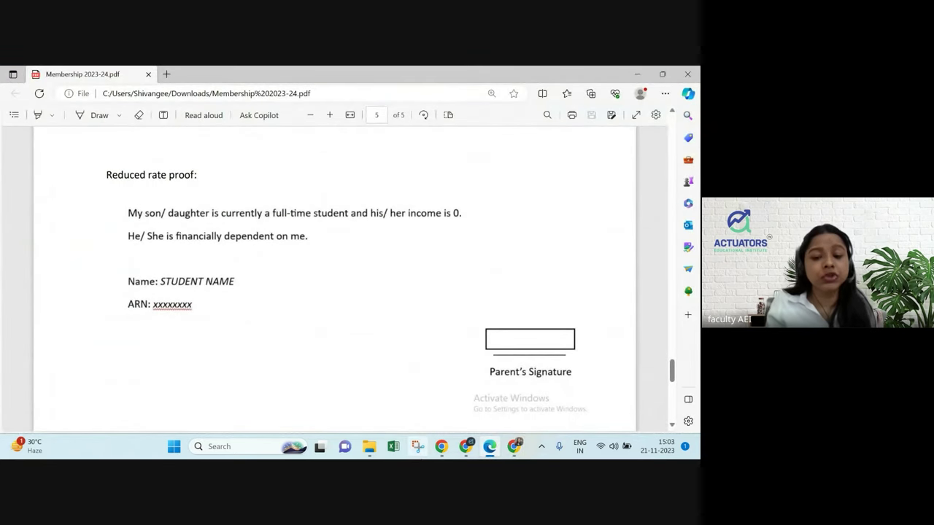
Switch to the Google Meet call in Chrome and stop presenting the screen.
{"action": "mouse_move", "coordinate": [466, 448]}
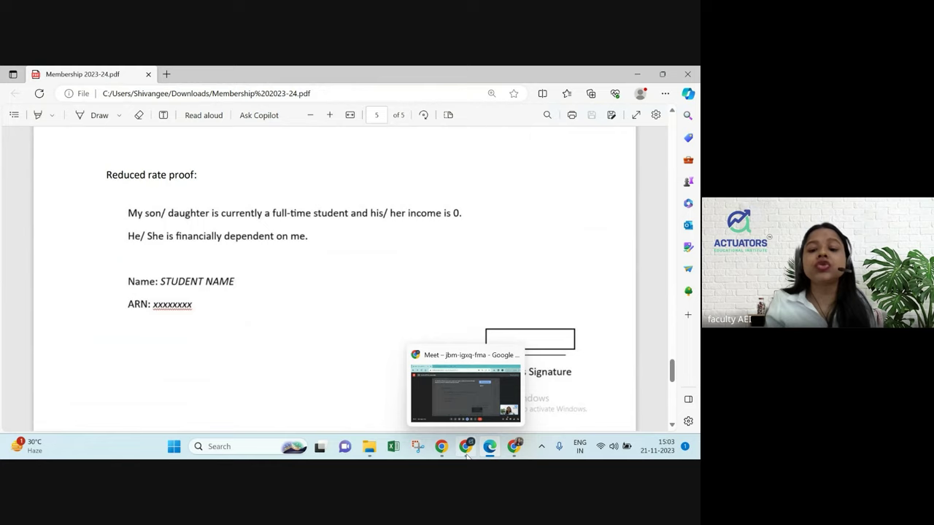
{"action": "left_click", "coordinate": [460, 385]}
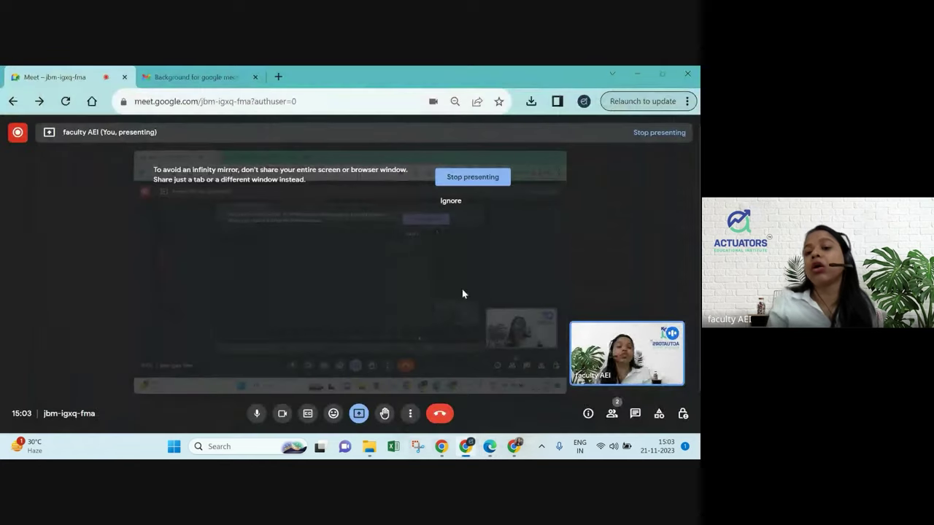
{"action": "left_click", "coordinate": [472, 177]}
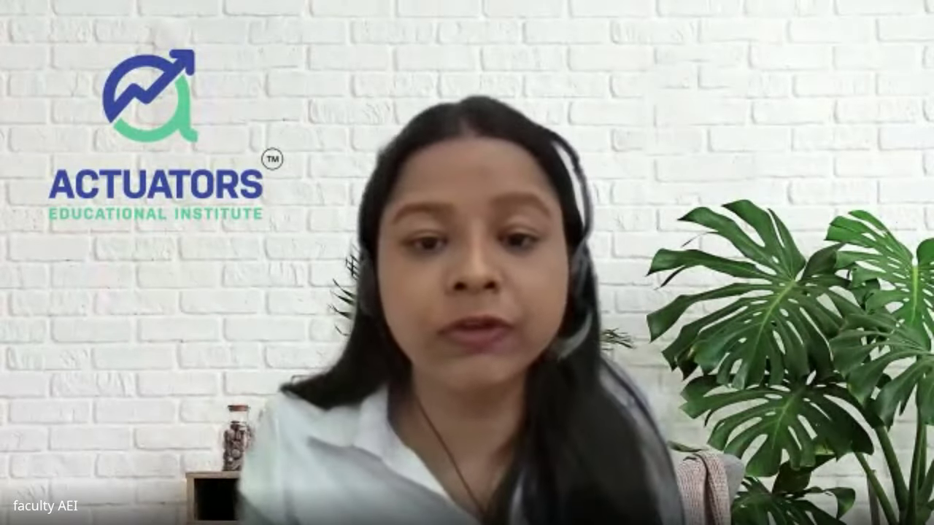